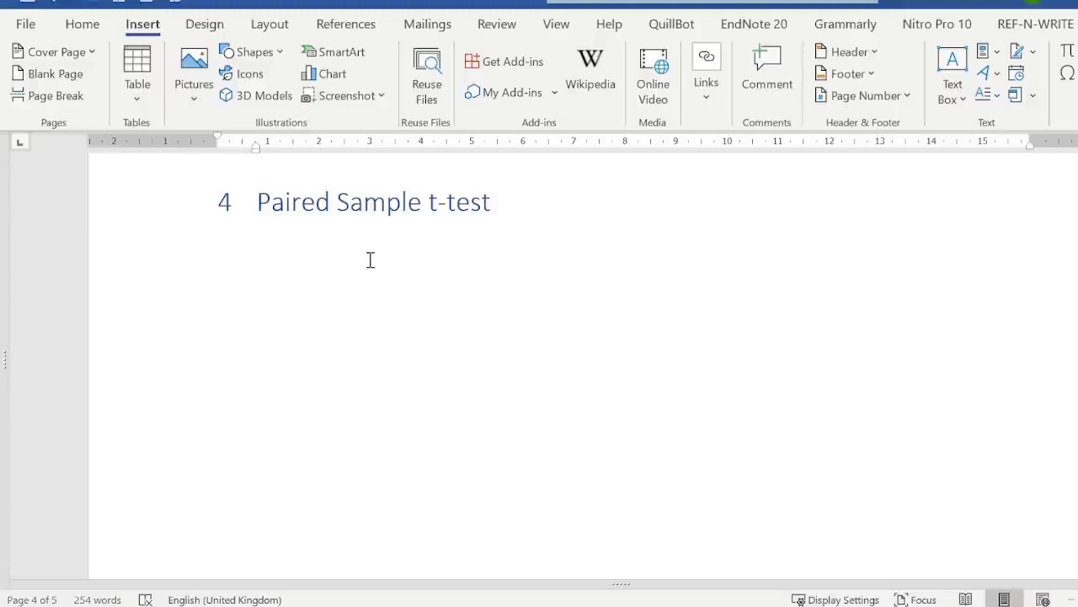
- Add a 'Uses:' line beneath the Paired Sample t-test heading and start a new line
{"action": "left_click", "coordinate": [369, 259]}
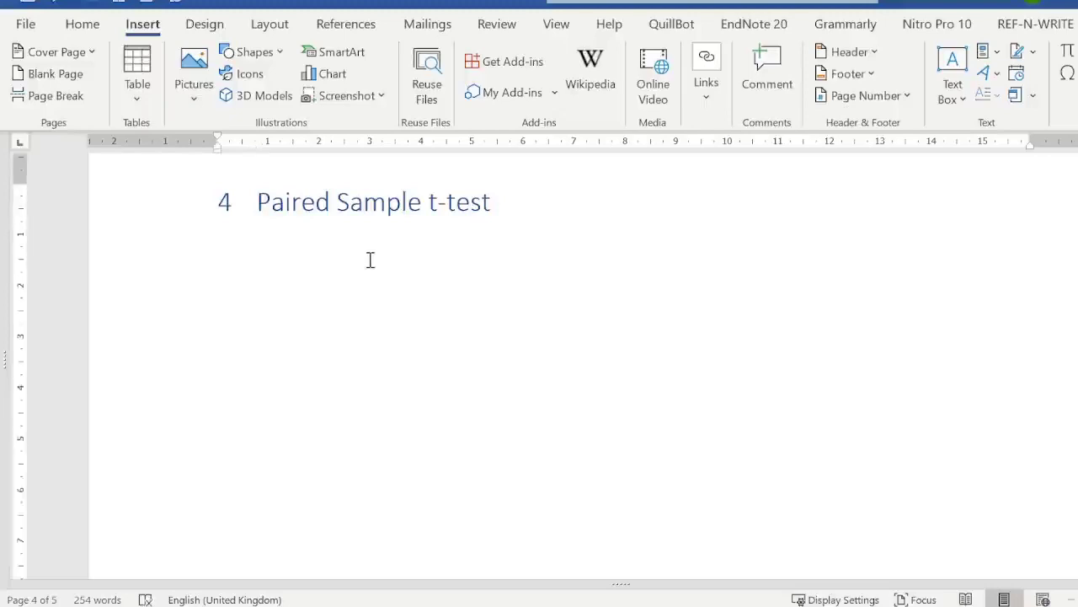
{"action": "left_click", "coordinate": [534, 200]}
{"action": "key", "text": "Return"}
{"action": "key", "text": "Return"}
{"action": "type", "text": "Uses"}
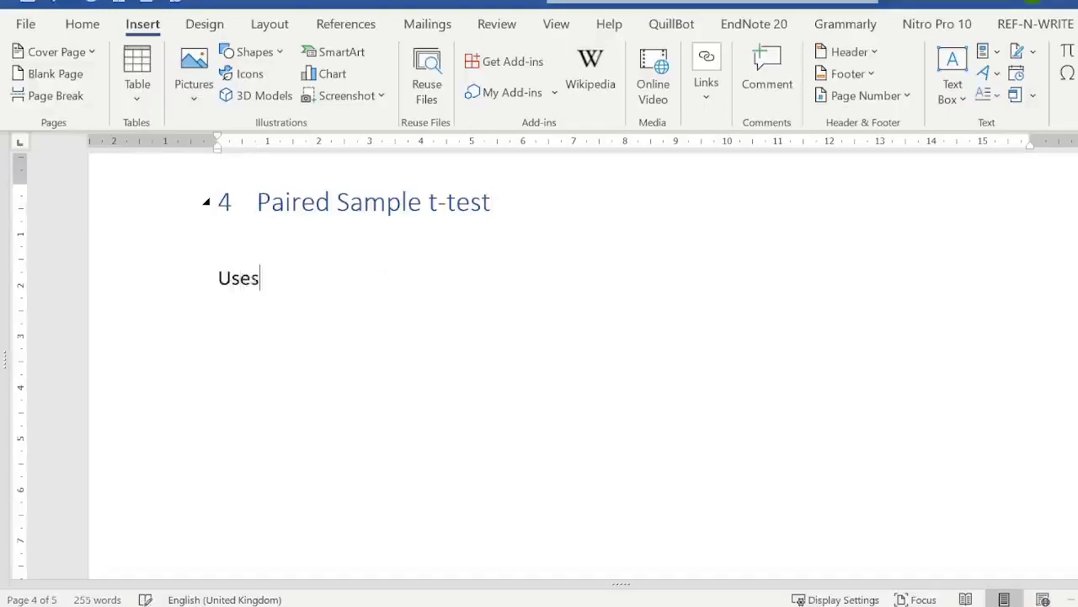
{"action": "type", "text": ":"}
{"action": "key", "text": "Return"}
- Enter 'to compare value of a variable in sample over time', correcting 'campare', then start a new paragraph
{"action": "type", "text": "to campare "}
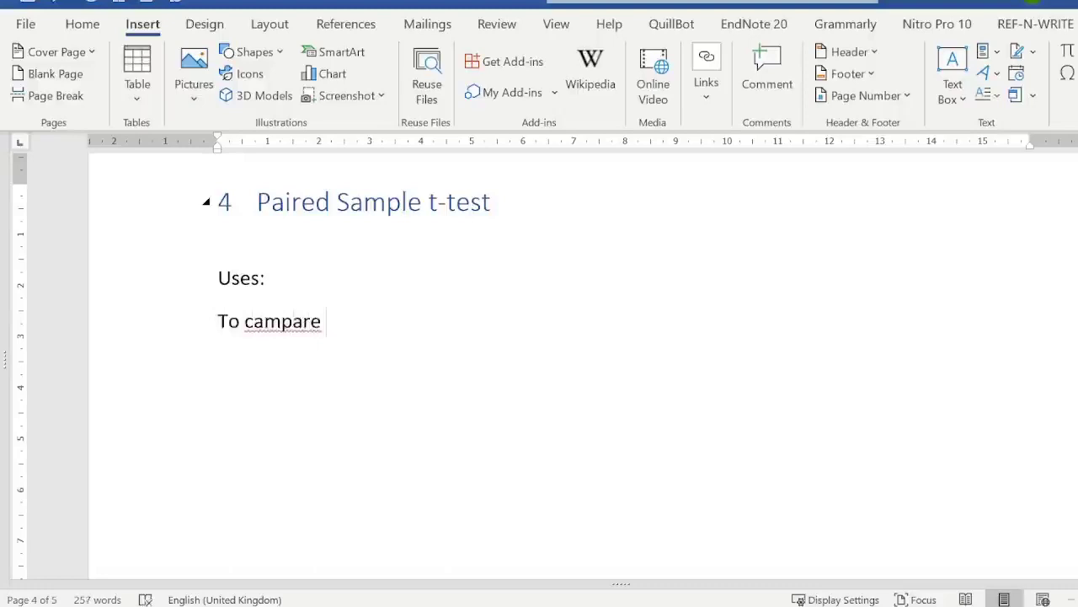
{"action": "type", "text": "value of "}
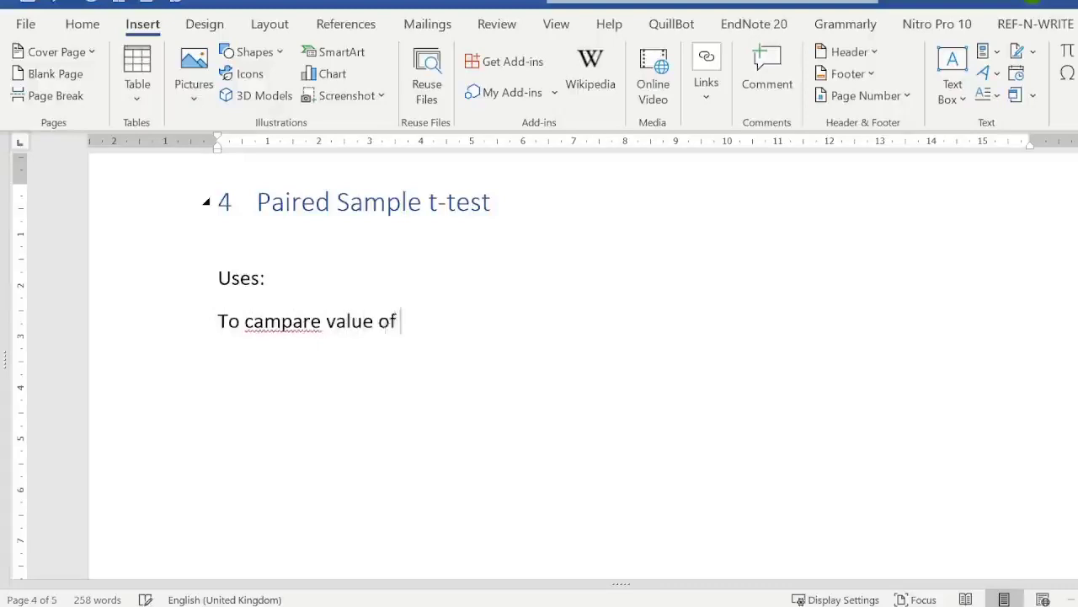
{"action": "type", "text": "a variable "}
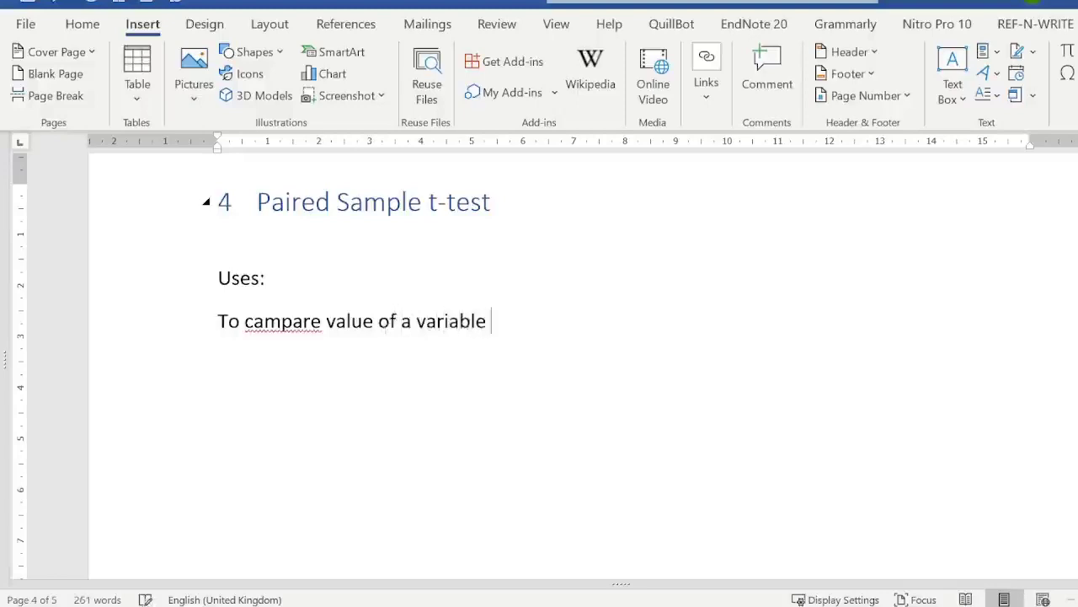
{"action": "type", "text": "in sample"}
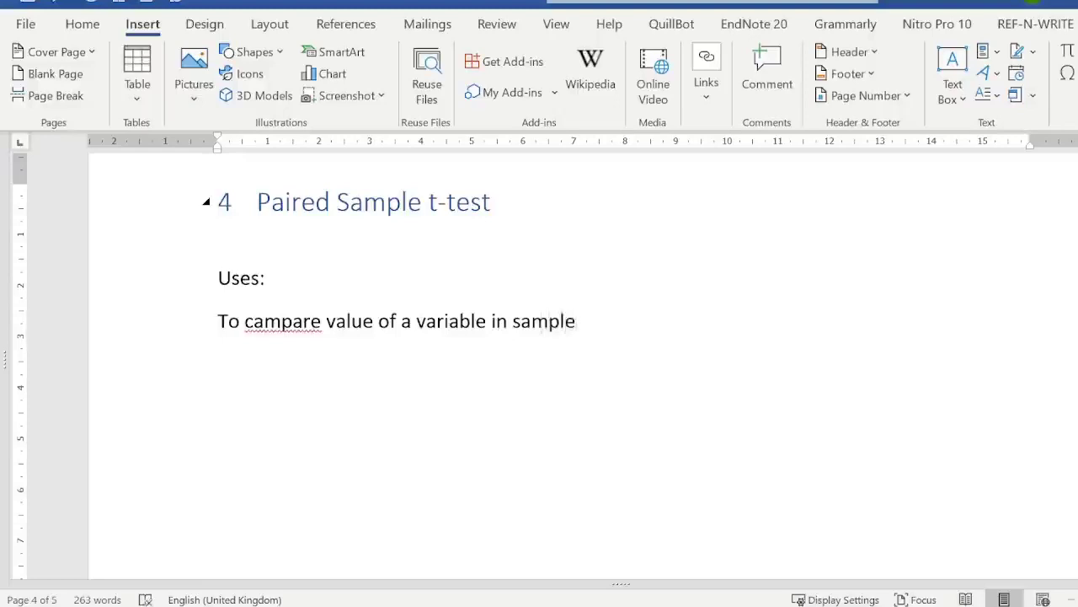
{"action": "type", "text": " over time"}
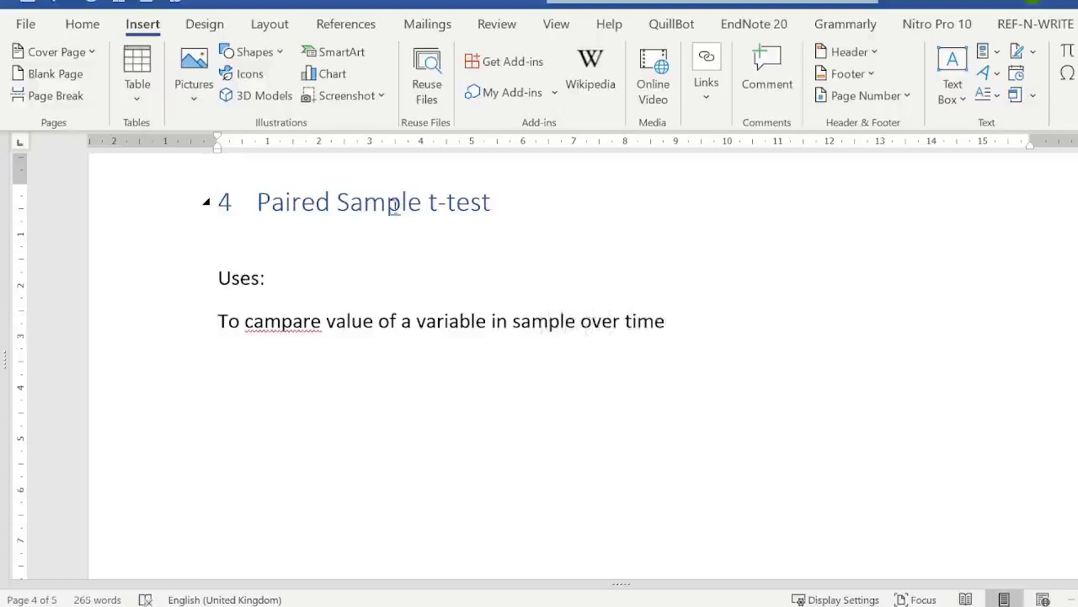
{"action": "right_click", "coordinate": [294, 325]}
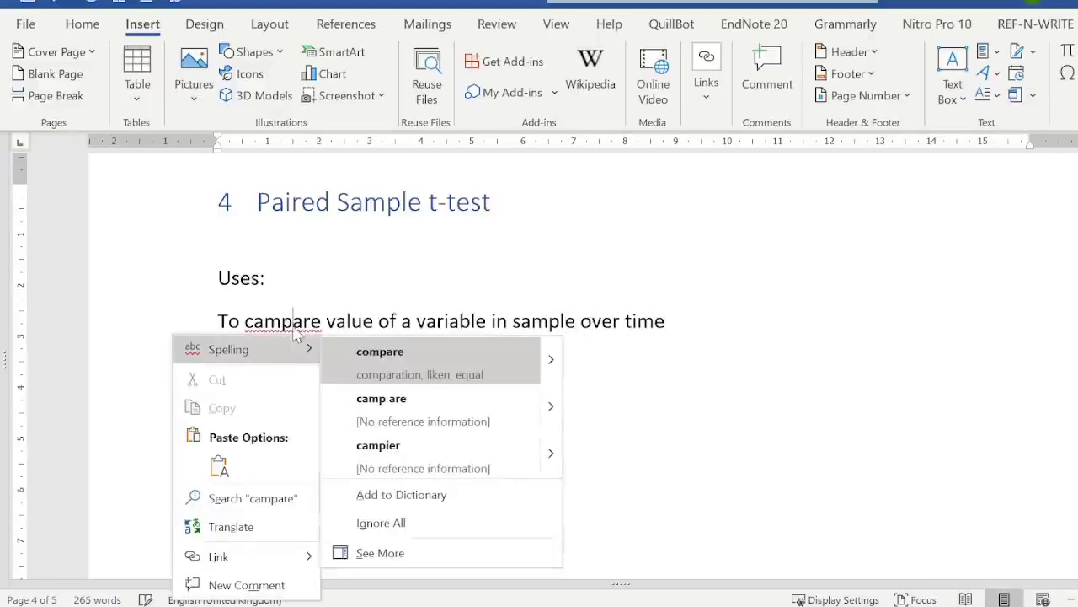
{"action": "left_click", "coordinate": [378, 355]}
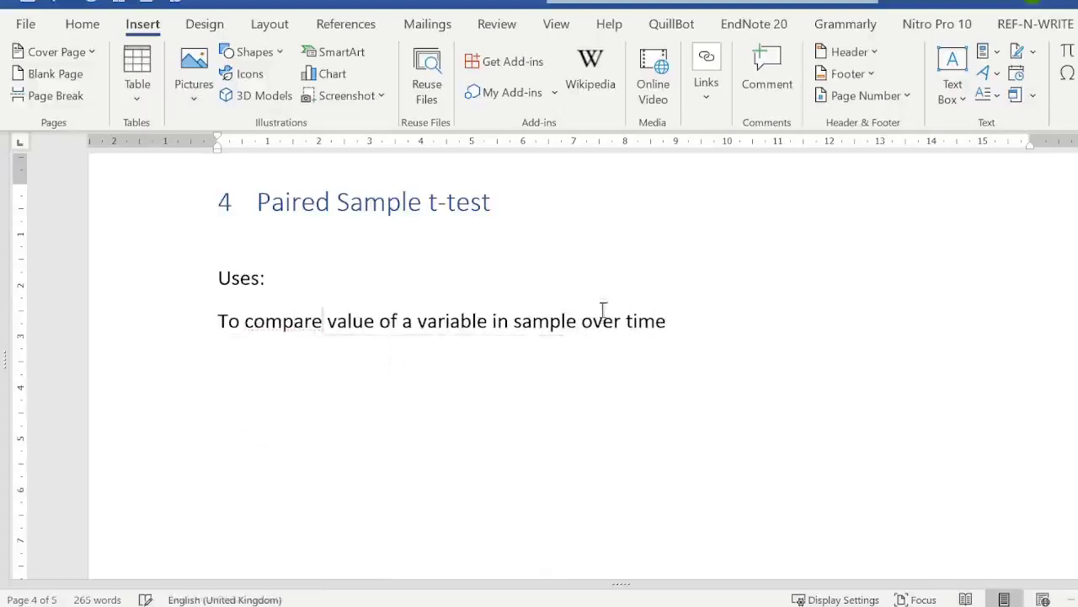
{"action": "left_click", "coordinate": [704, 322]}
{"action": "key", "text": "Return"}
- Switch to paired sample.sav in SPSS and bring up Analyze > Compare Means > Paired-Samples T Test
{"action": "mouse_move", "coordinate": [326, 602]}
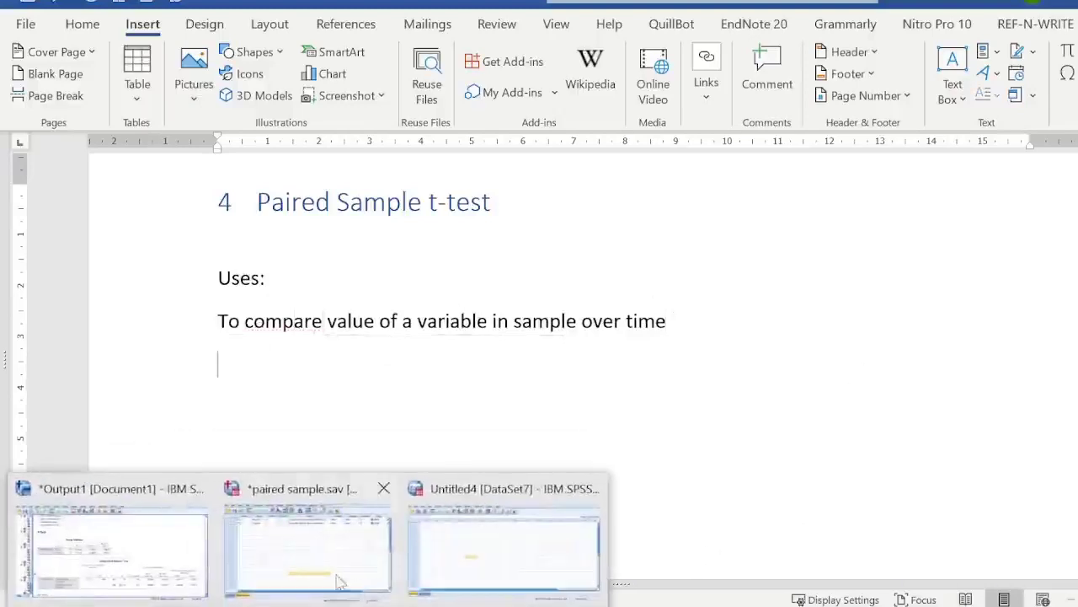
{"action": "left_click", "coordinate": [329, 540]}
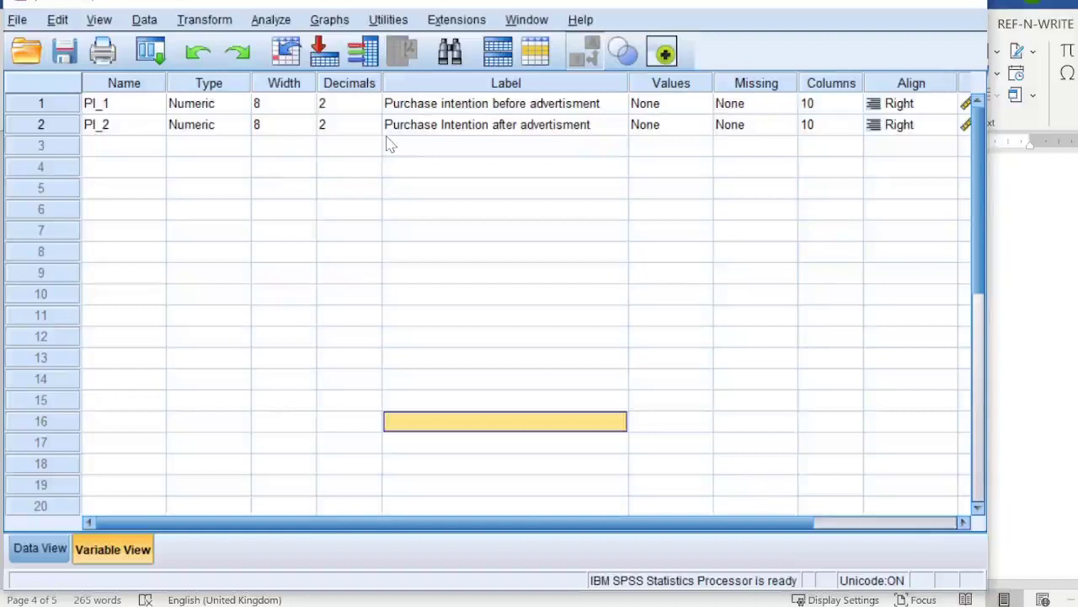
{"action": "left_click", "coordinate": [271, 20]}
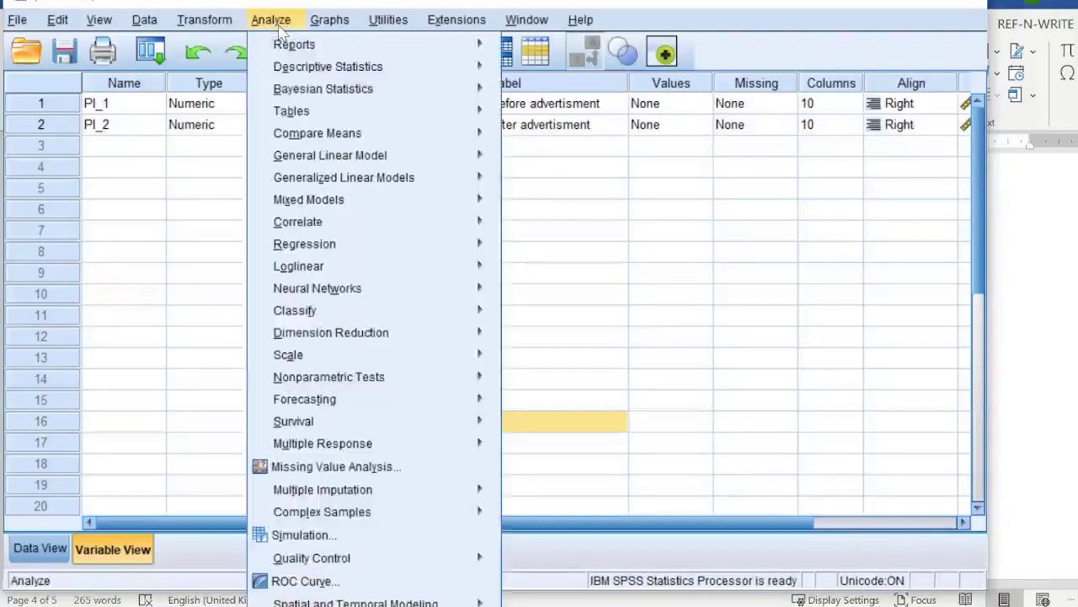
{"action": "mouse_move", "coordinate": [304, 140]}
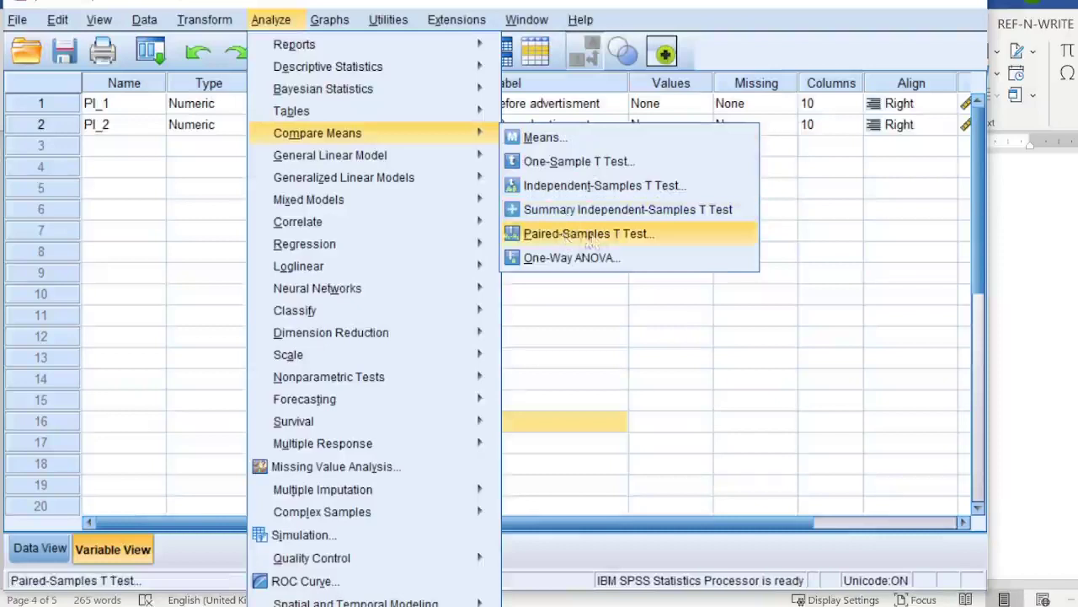
{"action": "left_click", "coordinate": [581, 242]}
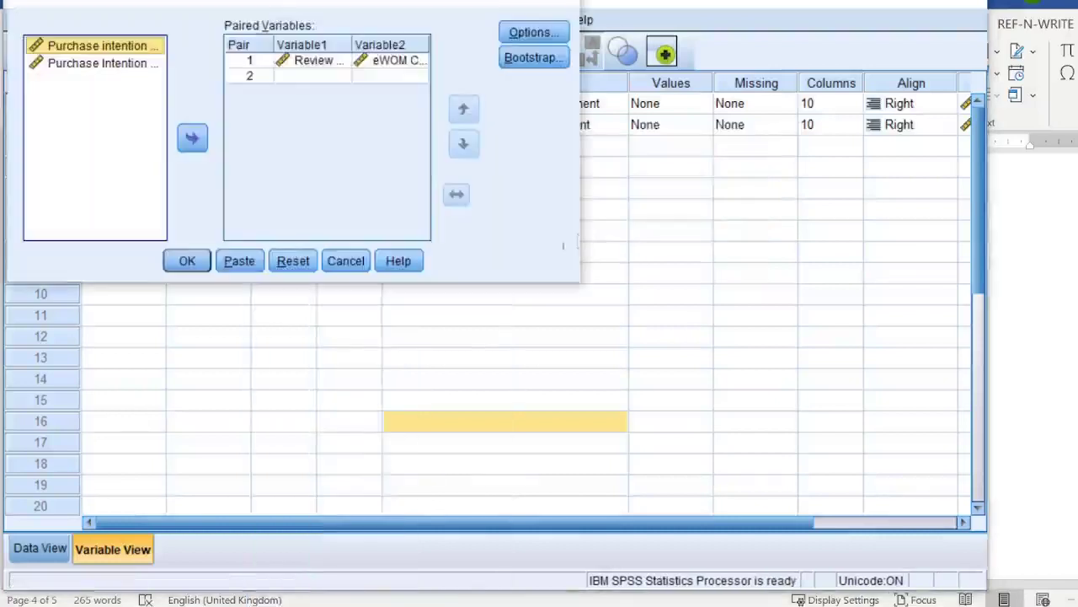
- Reset the dialog, set both Purchase Intention variables as Pair 1, and run the test
{"action": "left_click", "coordinate": [295, 264]}
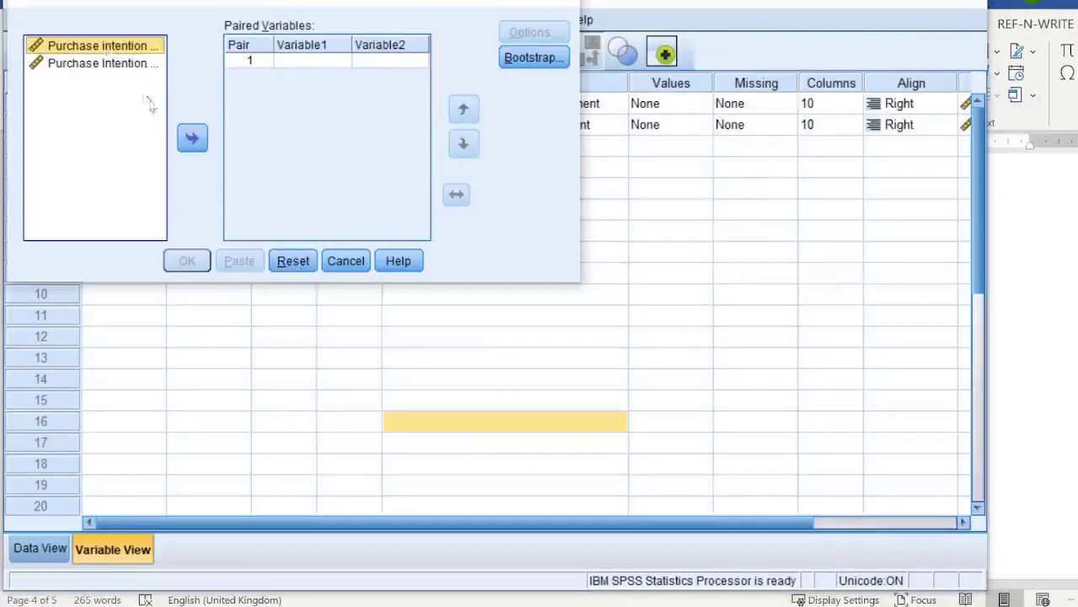
{"action": "left_click", "coordinate": [192, 138]}
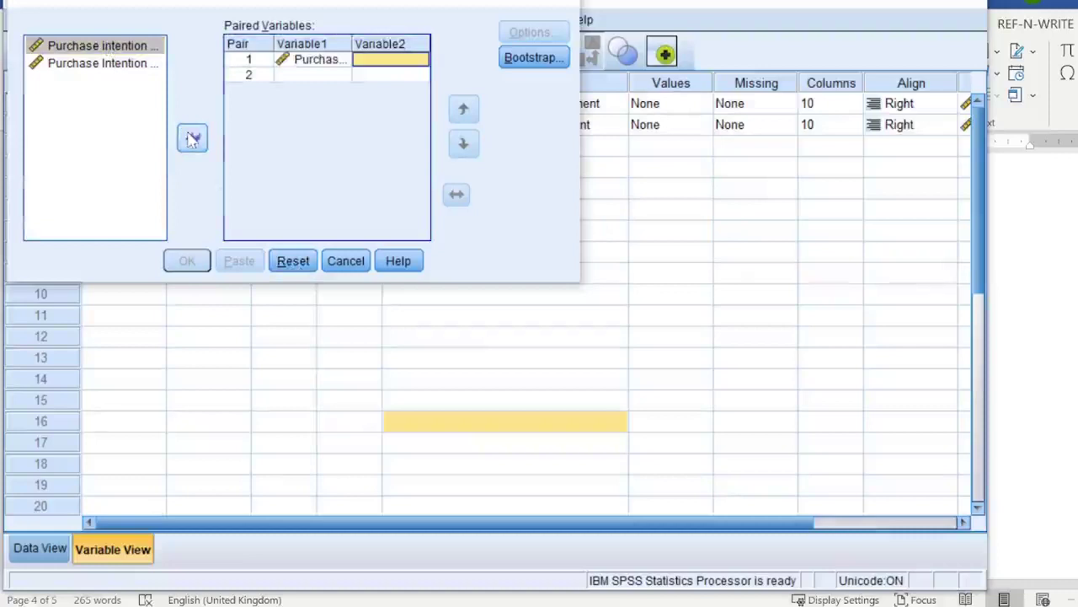
{"action": "left_click", "coordinate": [97, 63]}
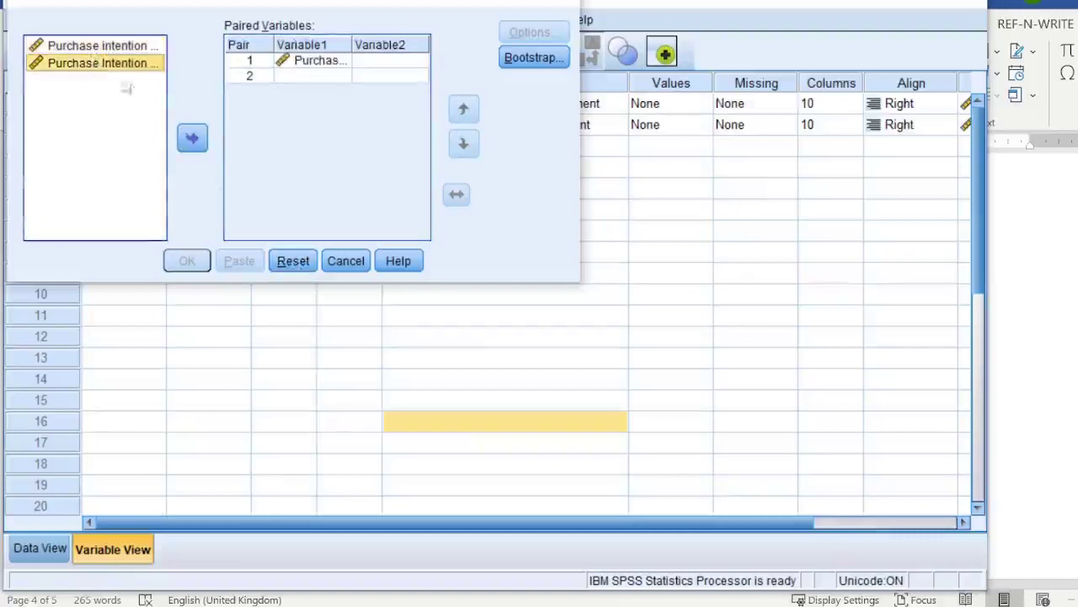
{"action": "left_click", "coordinate": [192, 138]}
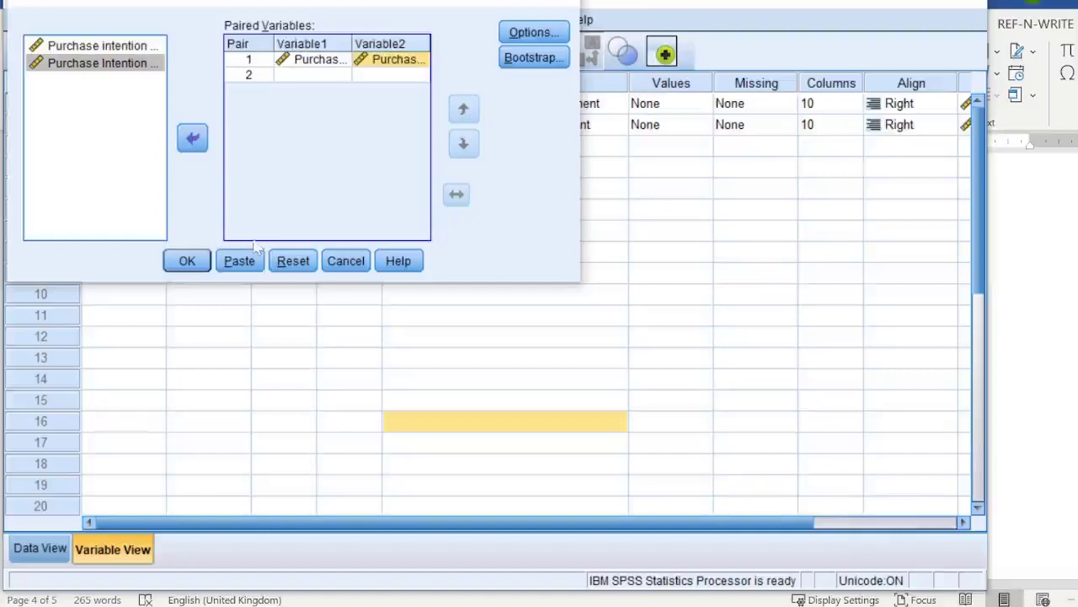
{"action": "left_click", "coordinate": [188, 261]}
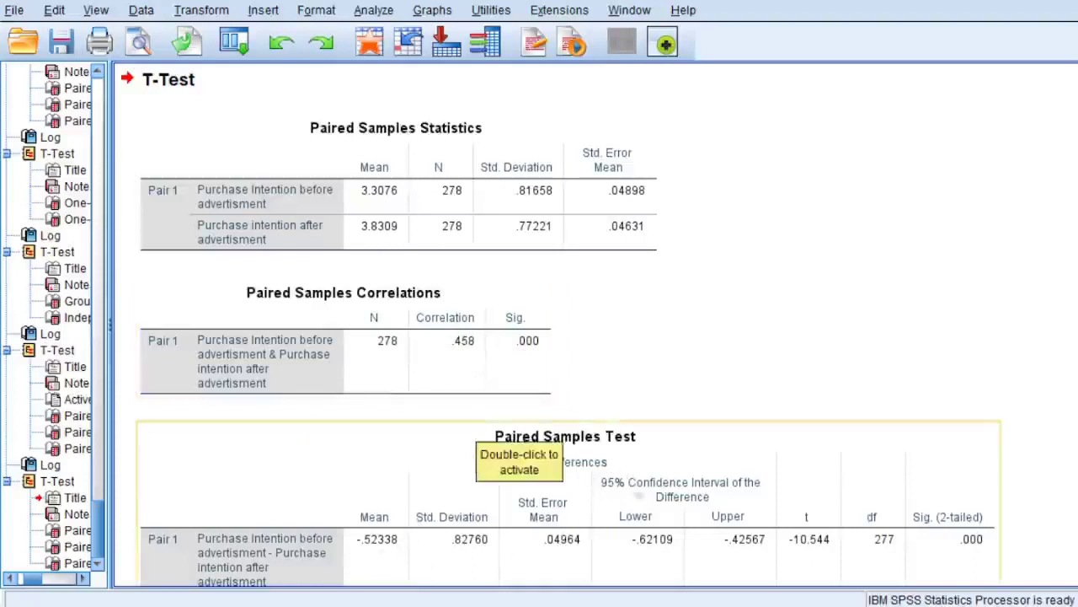
- Drag in the Output Viewer until the Statistics, Correlations and Test tables are all visible
{"action": "left_click_drag", "start_coordinate": [556, 396], "coordinate": [376, 505]}
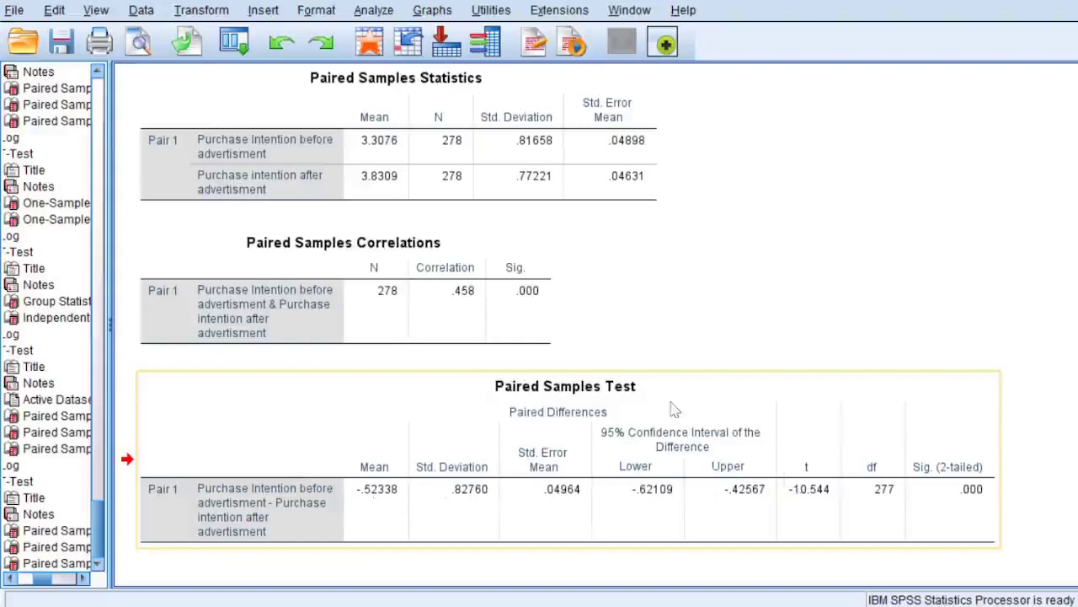
{"action": "left_click_drag", "start_coordinate": [676, 410], "coordinate": [1006, 528]}
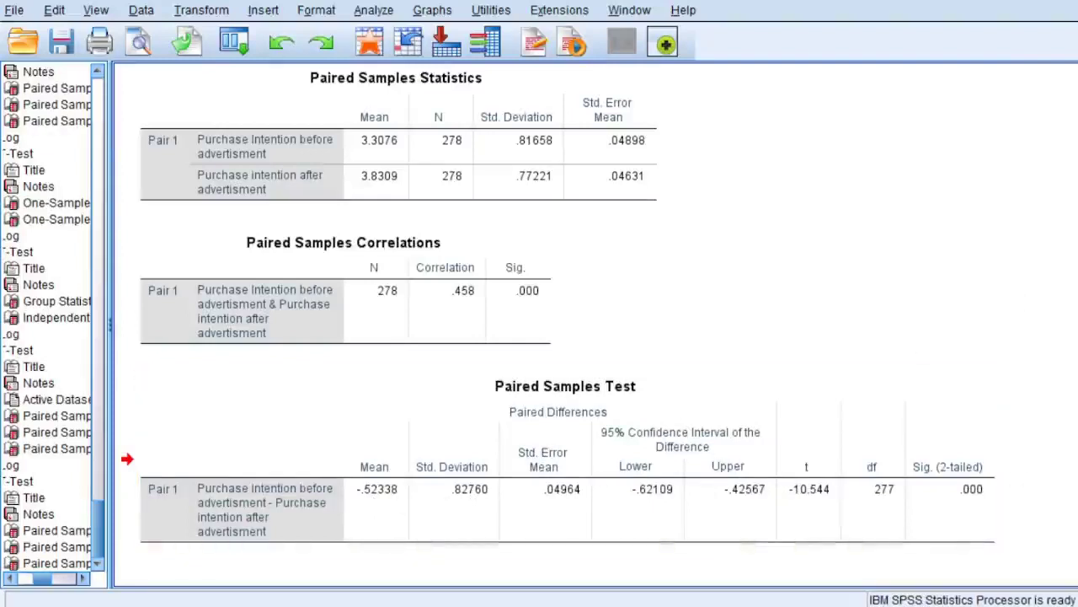
- Capture the three SPSS paired-samples output tables with a new Snip & Sketch snip
{"action": "mouse_move", "coordinate": [342, 578]}
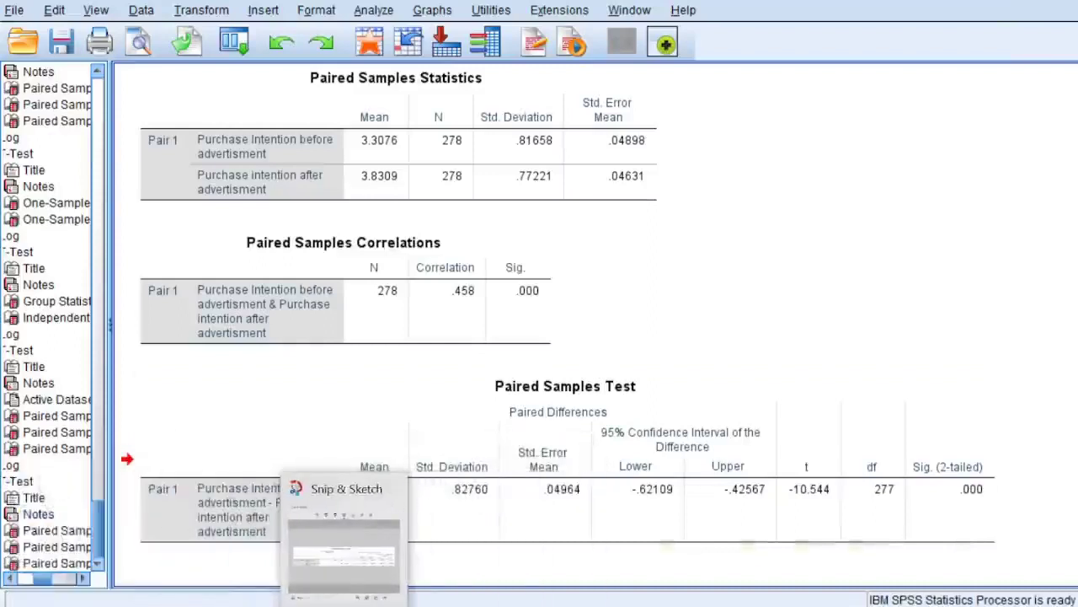
{"action": "left_click", "coordinate": [330, 553]}
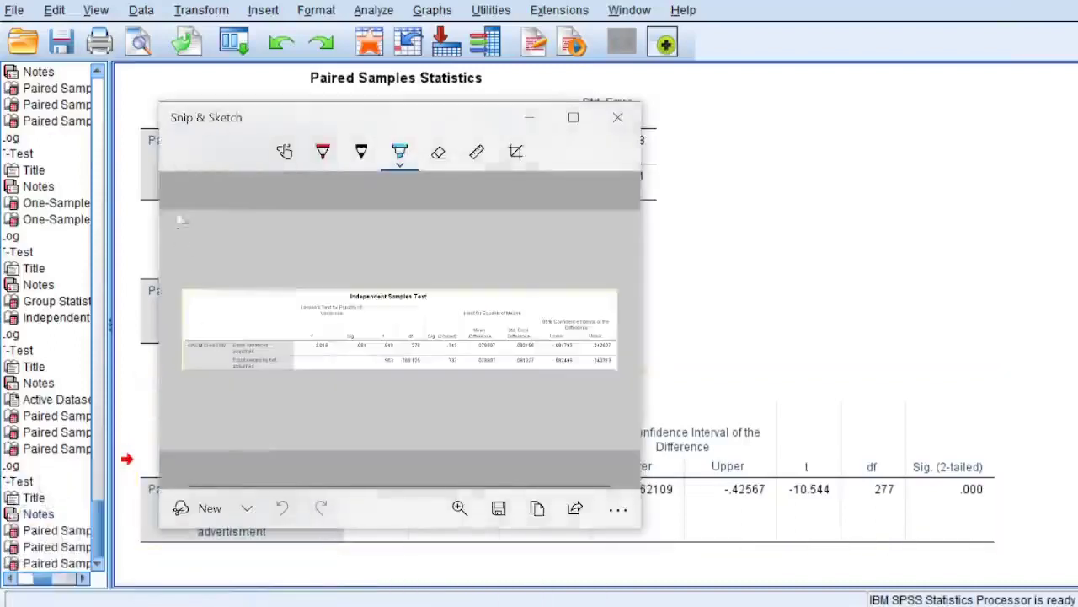
{"action": "left_click", "coordinate": [203, 507]}
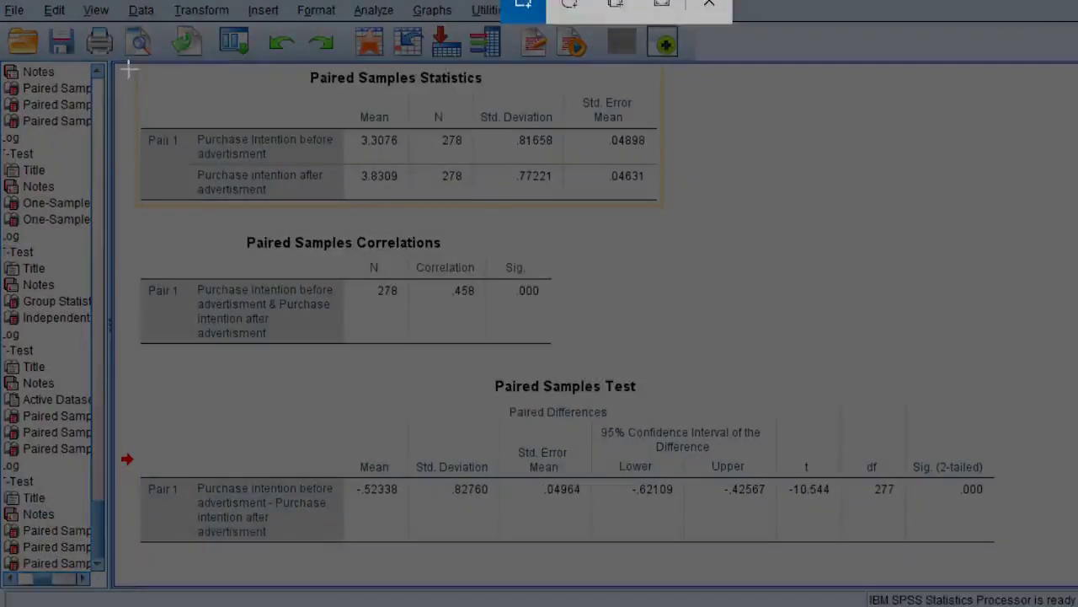
{"action": "left_click_drag", "start_coordinate": [128, 69], "coordinate": [1000, 560]}
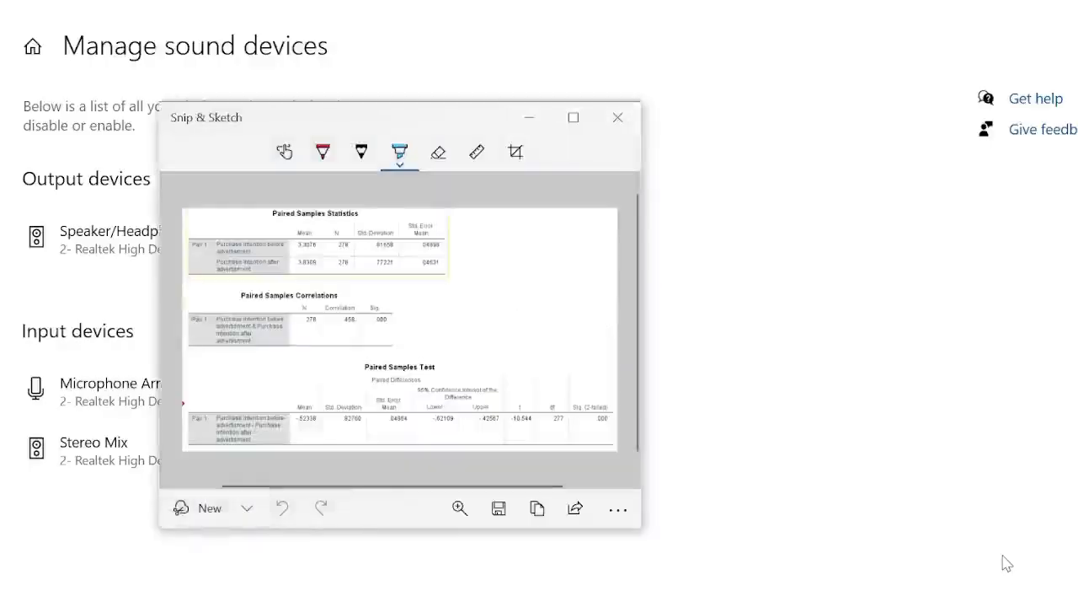
- Switch back to the SPSS Tutorial document in Word
{"action": "mouse_move", "coordinate": [497, 602]}
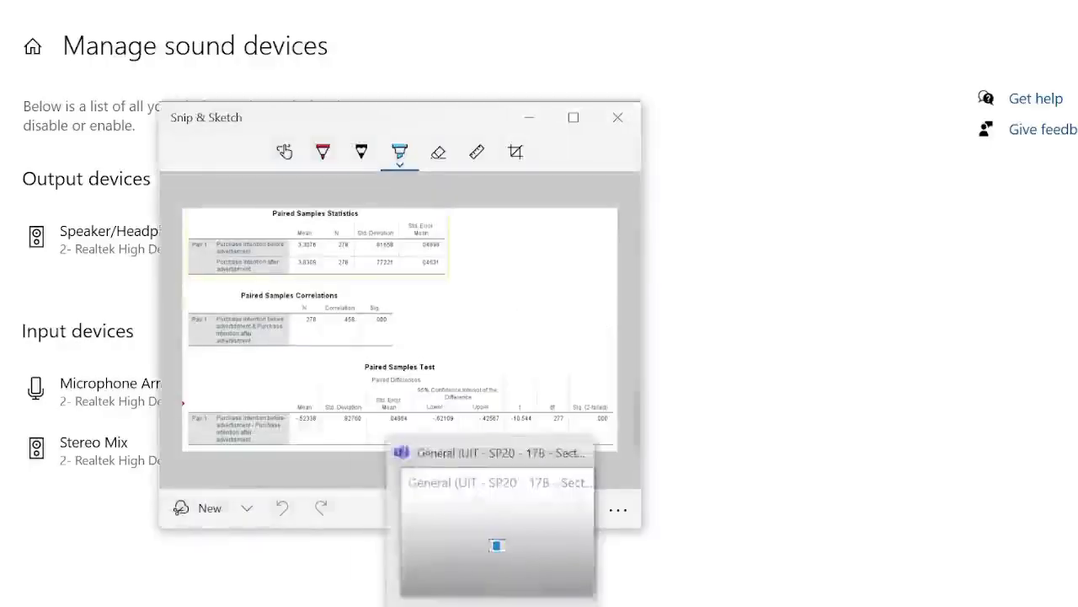
{"action": "mouse_move", "coordinate": [312, 602]}
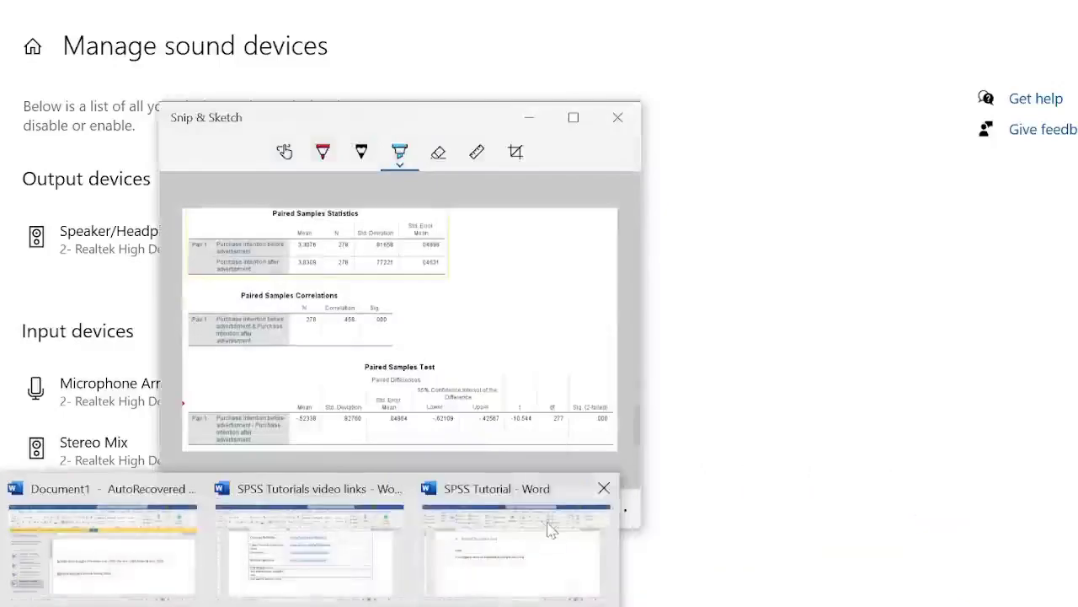
{"action": "left_click", "coordinate": [549, 528]}
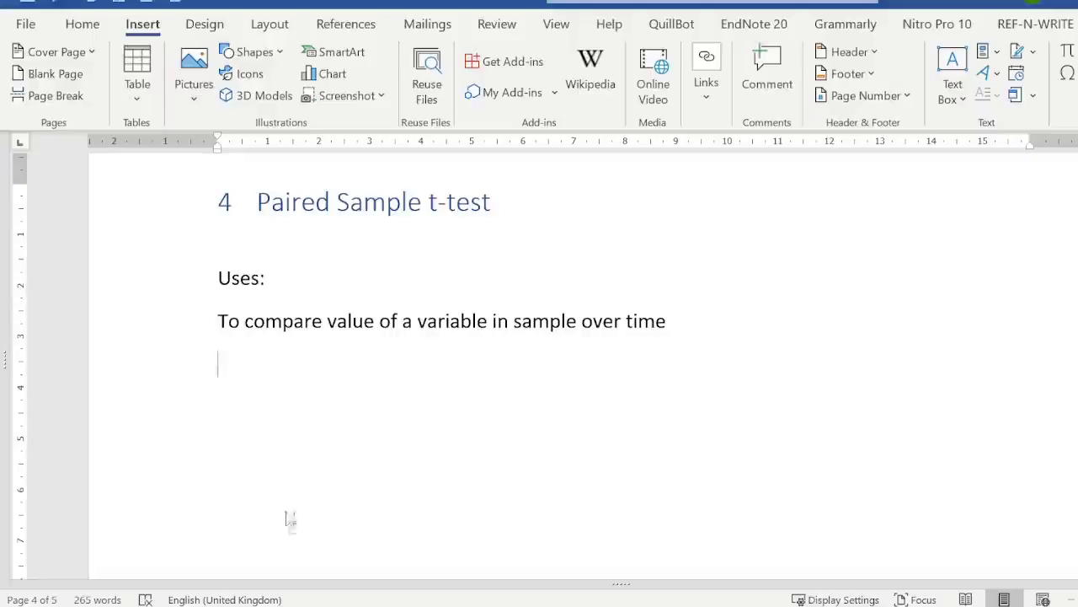
- Paste the captured output tables into the document and return to the end of the uses sentence
{"action": "key", "text": "ctrl+v"}
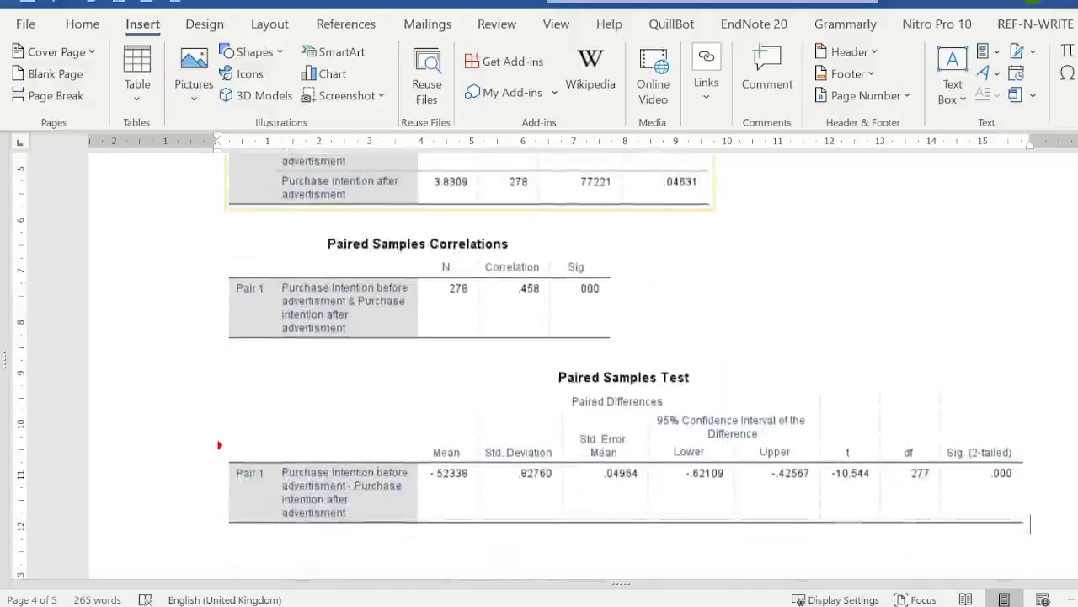
{"action": "scroll", "coordinate": [540, 354], "scroll_direction": "up", "scroll_amount": 4}
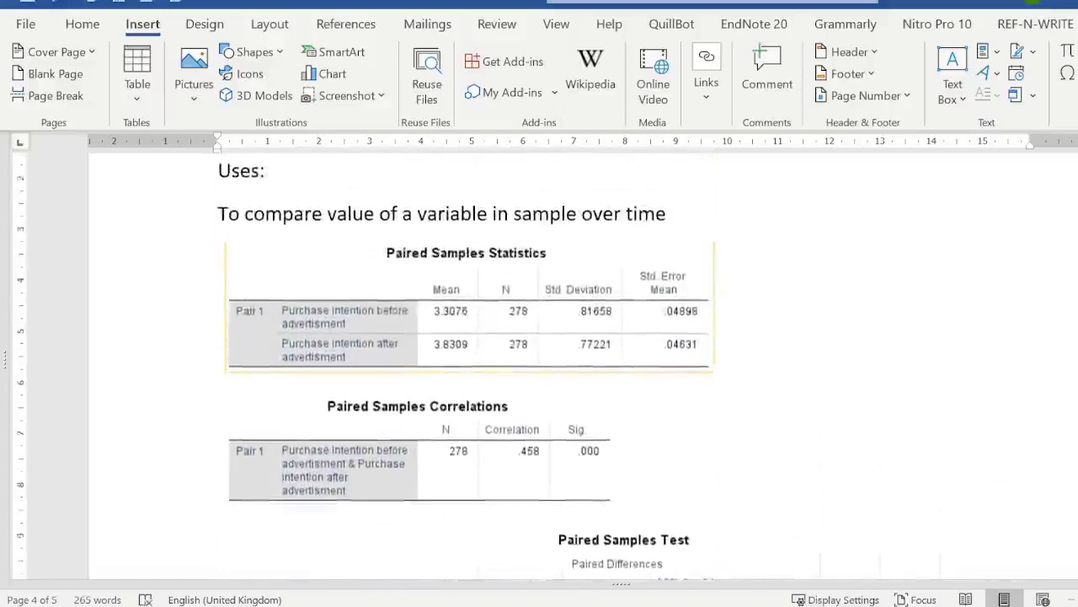
{"action": "scroll", "coordinate": [539, 354], "scroll_direction": "down", "scroll_amount": 3}
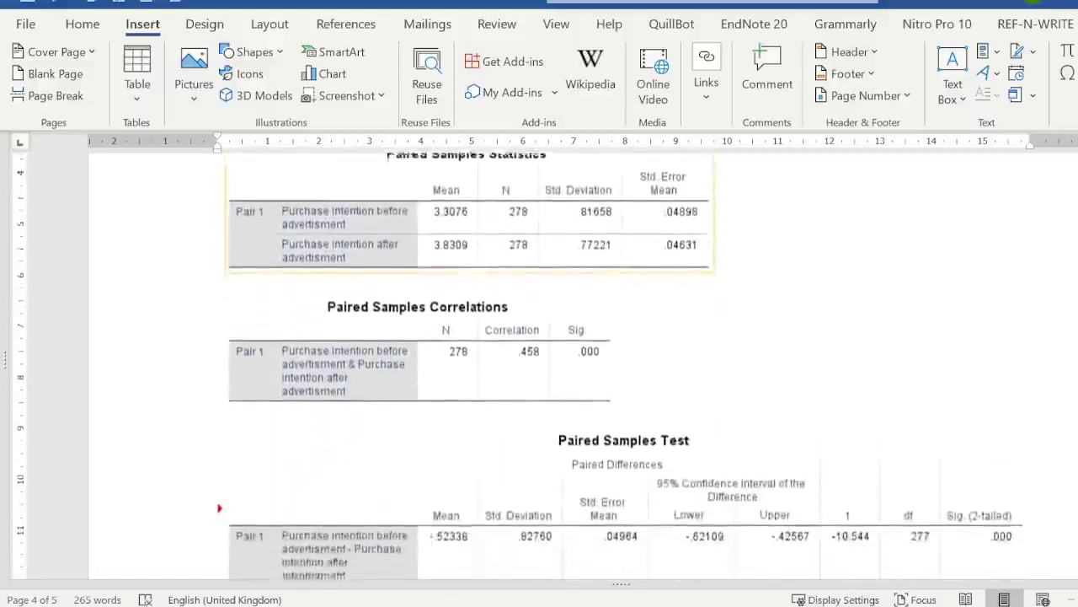
{"action": "scroll", "coordinate": [539, 354], "scroll_direction": "down", "scroll_amount": 3}
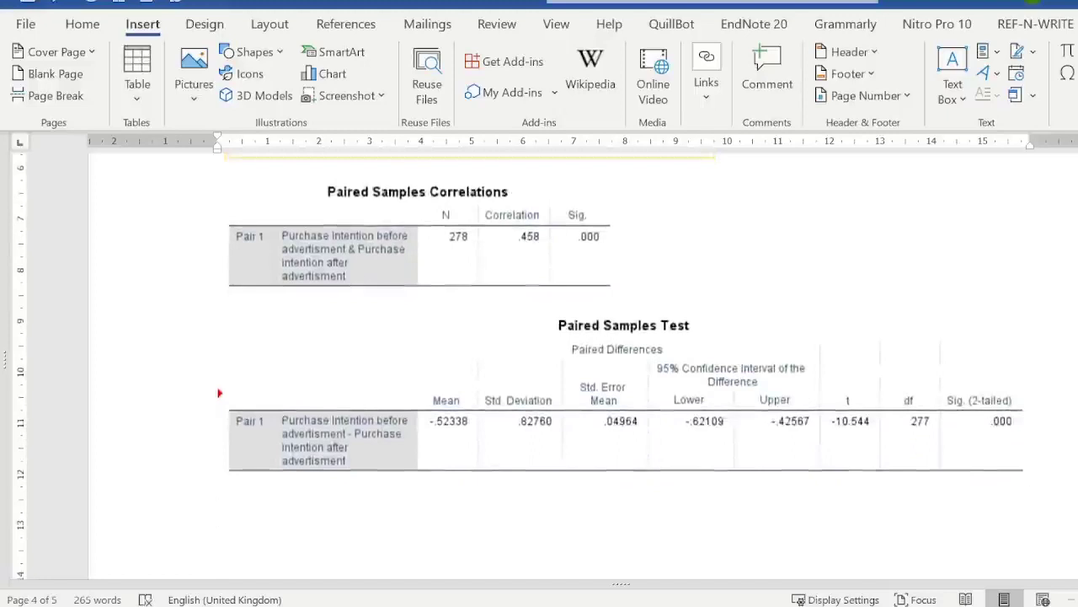
{"action": "scroll", "coordinate": [712, 414], "scroll_direction": "up", "scroll_amount": 9}
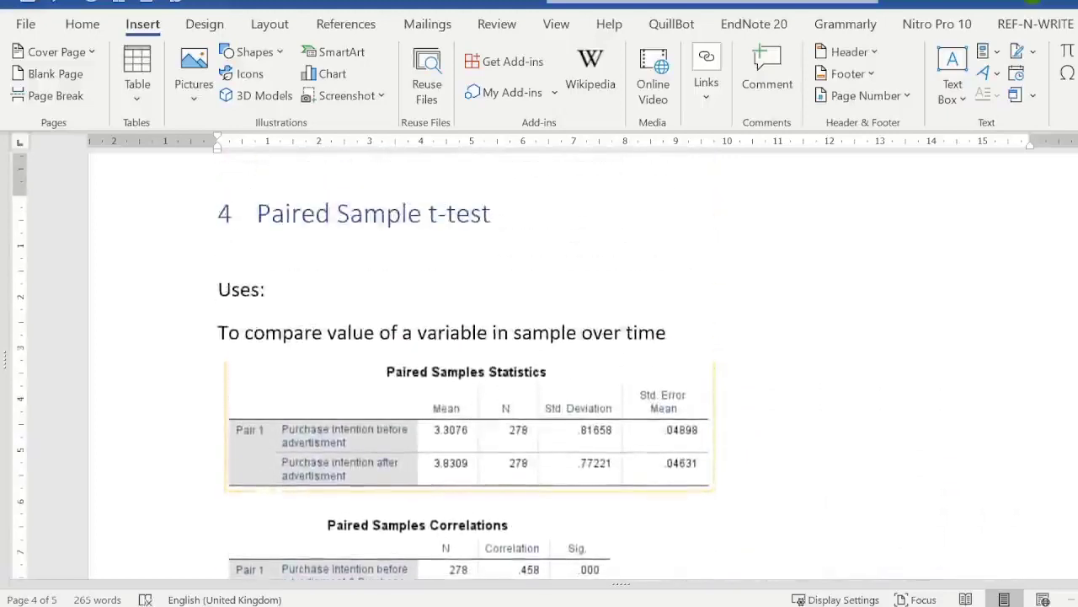
{"action": "left_click", "coordinate": [688, 337]}
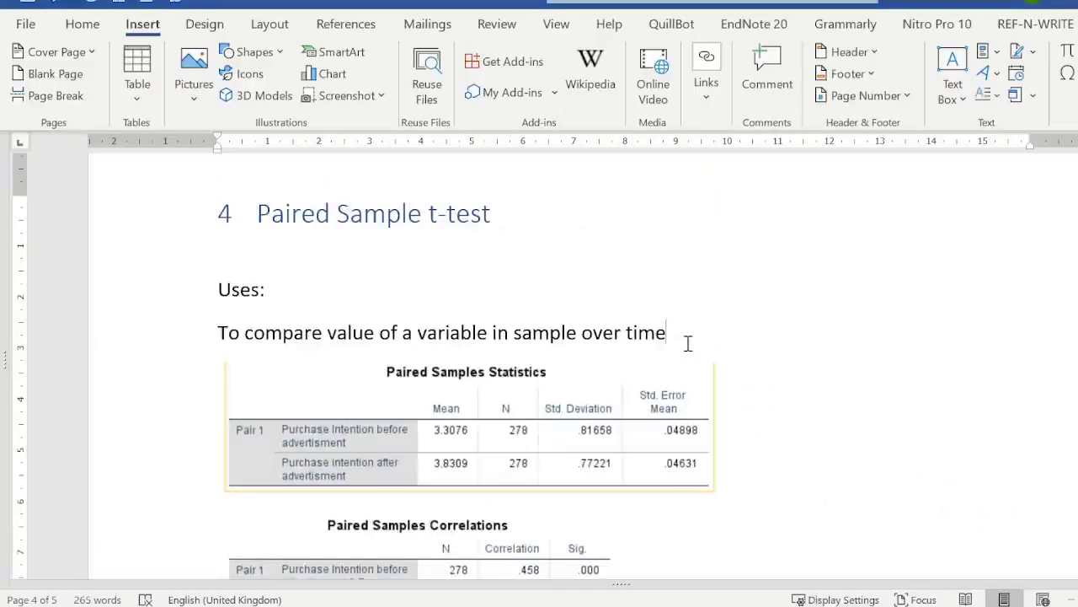
- Add a 'Null Hypothesis' line below the uses sentence, correcting the misspelled 'Hypothsis'
{"action": "key", "text": "Return"}
{"action": "key", "text": "Return"}
{"action": "type", "text": "N"}
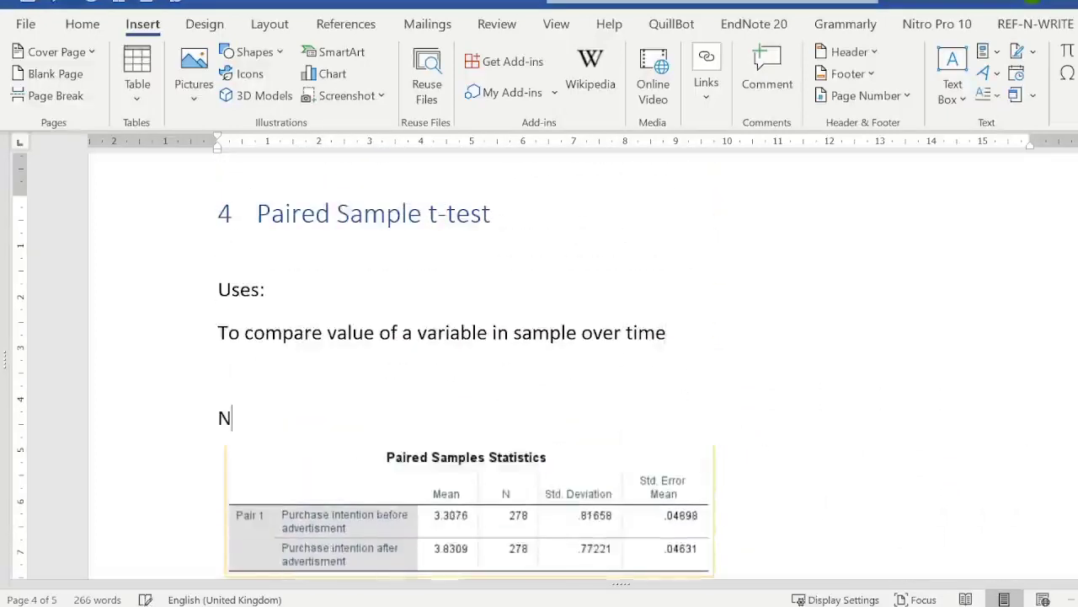
{"action": "type", "text": "ull Hypothsis"}
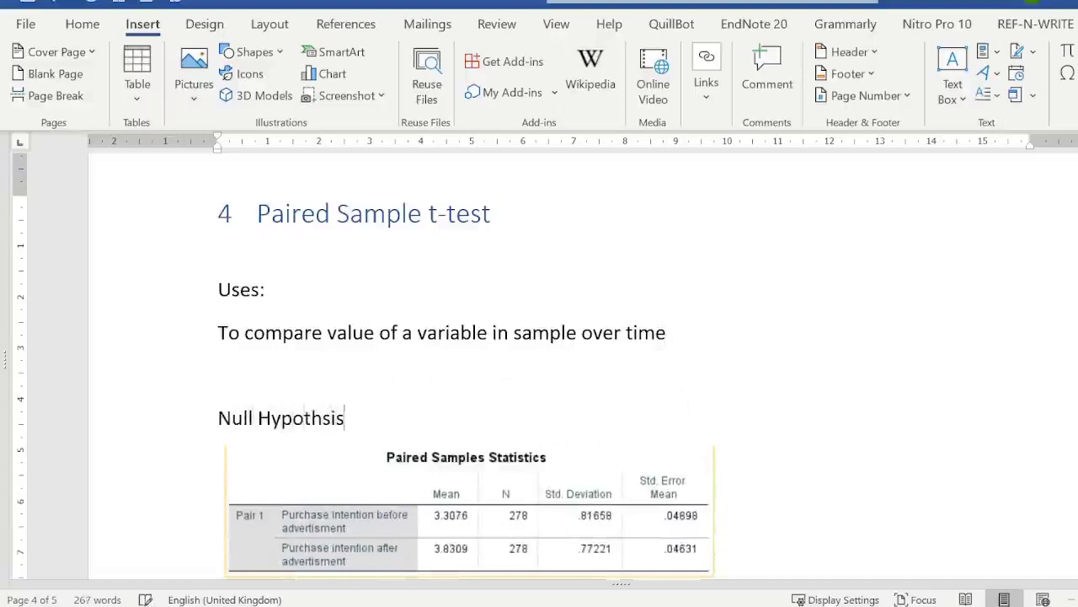
{"action": "key", "text": "Return"}
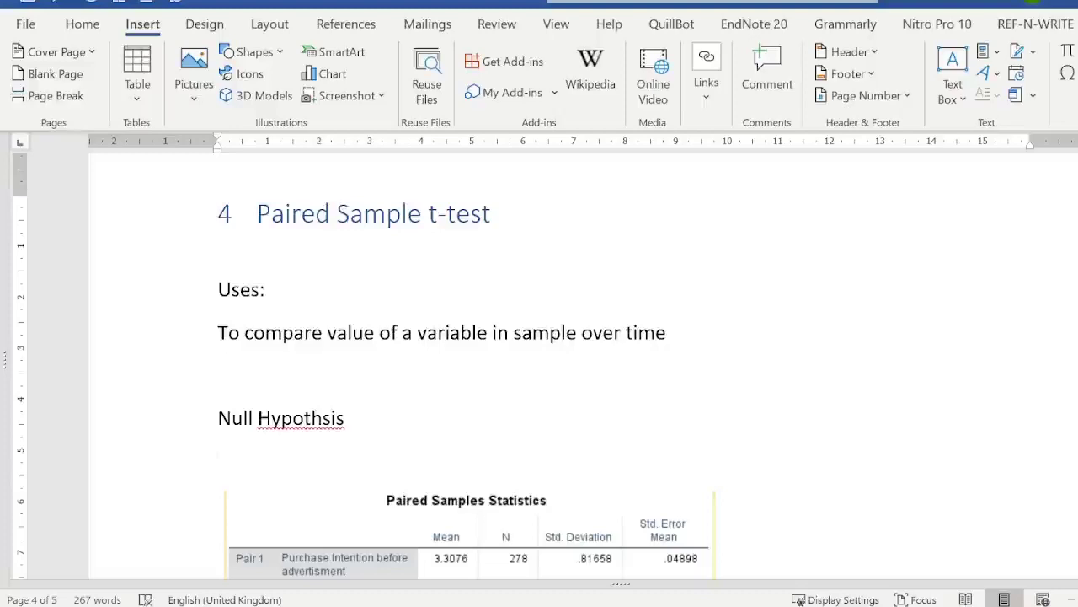
{"action": "left_click", "coordinate": [306, 415]}
{"action": "right_click", "coordinate": [307, 415]}
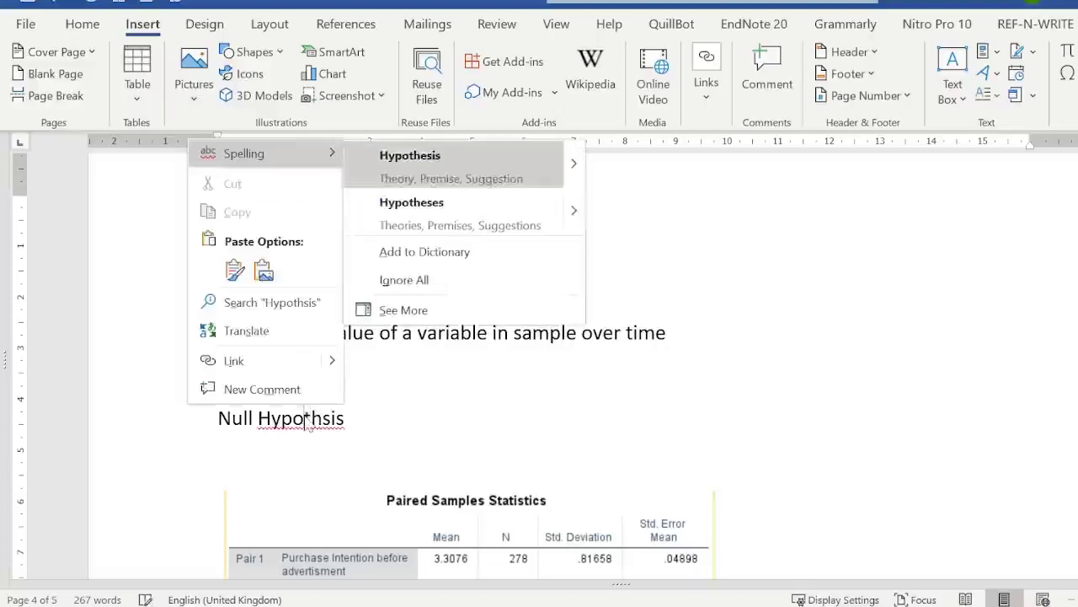
{"action": "left_click", "coordinate": [411, 158]}
- Type 'Ho:' on the next line and insert an empty equation using ink input
{"action": "left_click", "coordinate": [250, 461]}
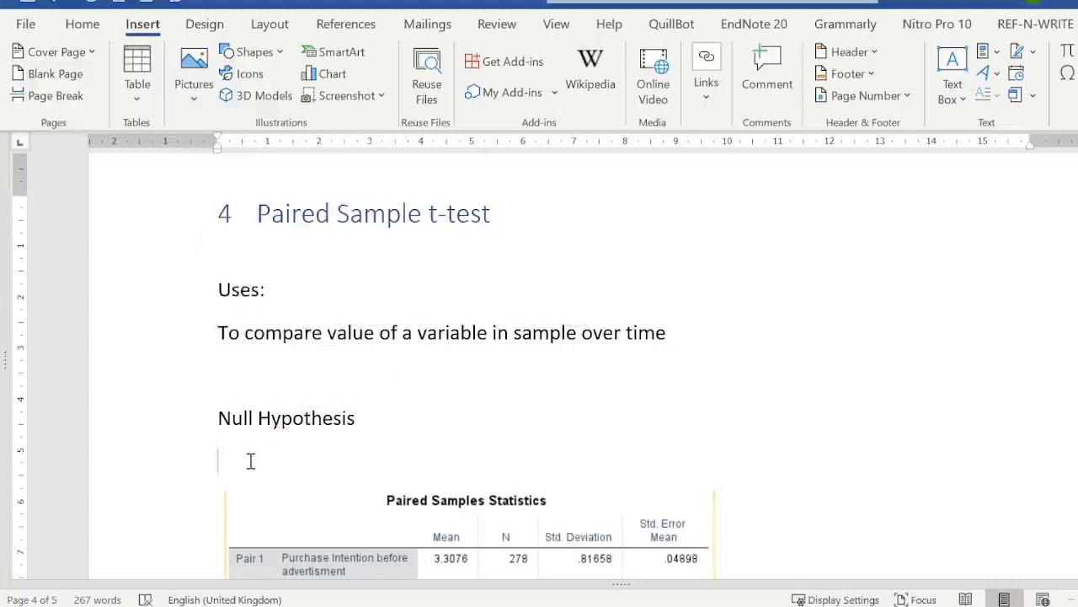
{"action": "type", "text": "Ho:"}
{"action": "left_click", "coordinate": [1067, 50]}
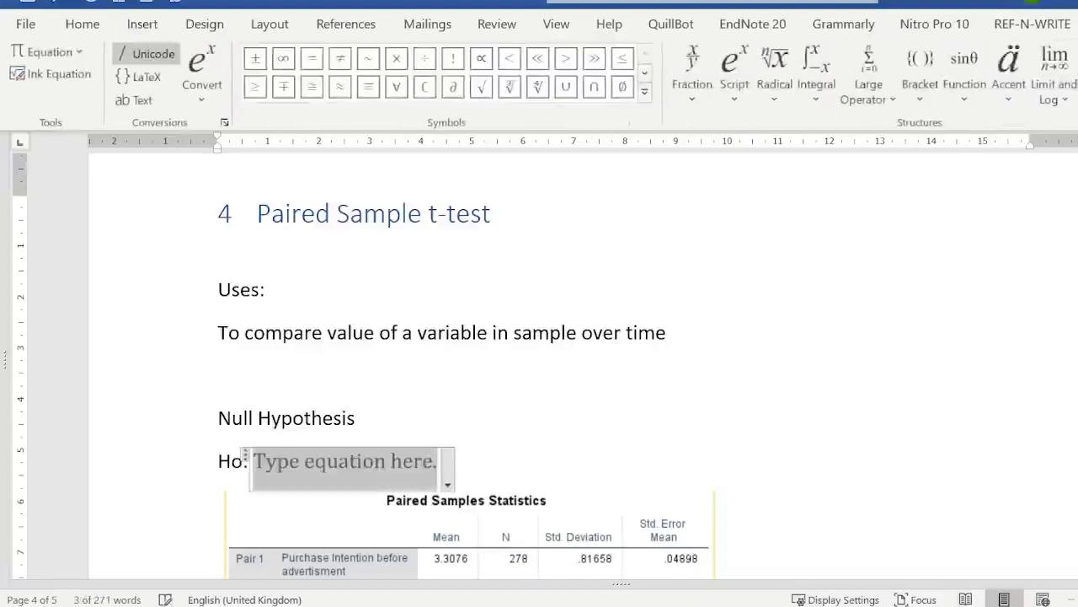
{"action": "left_click", "coordinate": [34, 76]}
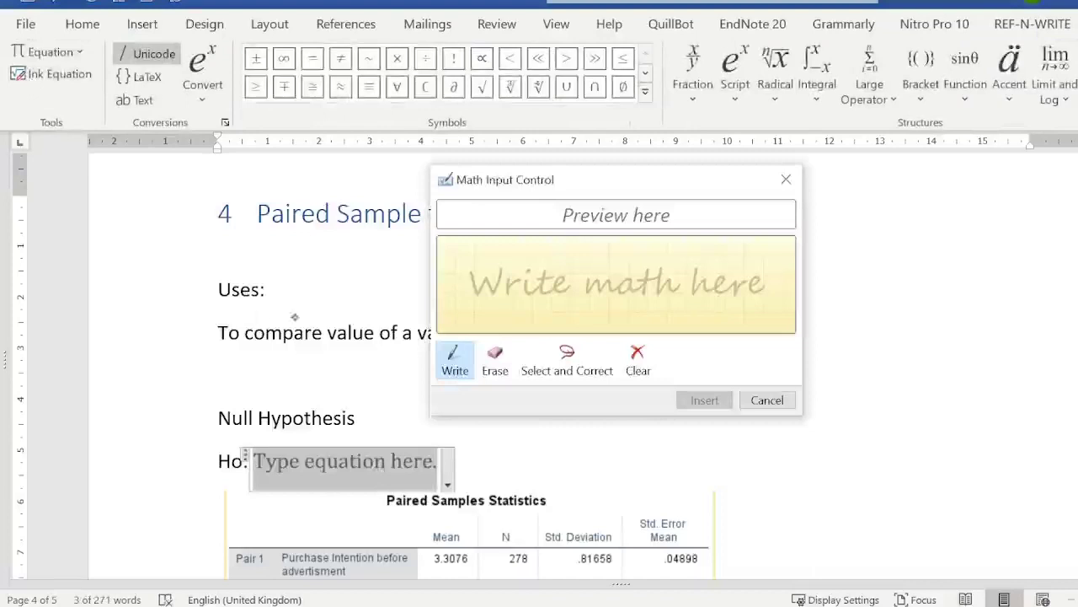
- Handwrite x̄a = x̄b in Math Input Control and insert it after Ho:
{"action": "mouse_move", "coordinate": [489, 275]}
{"action": "left_mouse_down"}
{"action": "mouse_move", "coordinate": [508, 297]}
{"action": "mouse_move", "coordinate": [505, 274]}
{"action": "mouse_move", "coordinate": [518, 261]}
{"action": "mouse_move", "coordinate": [531, 301]}
{"action": "left_mouse_up"}
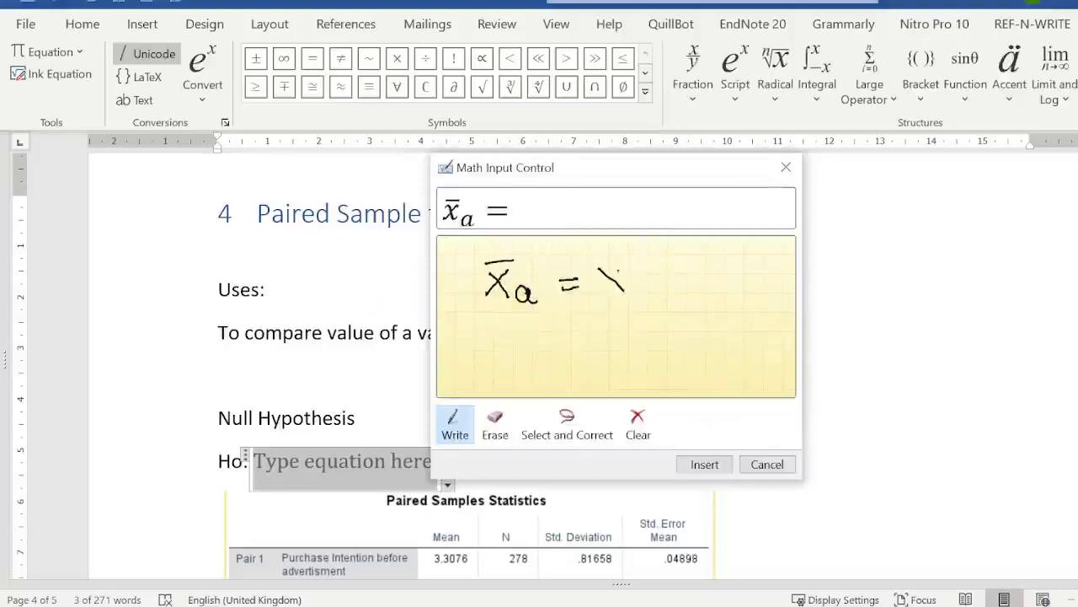
{"action": "mouse_move", "coordinate": [621, 268]}
{"action": "left_mouse_down"}
{"action": "mouse_move", "coordinate": [602, 291]}
{"action": "mouse_move", "coordinate": [618, 258]}
{"action": "left_mouse_up"}
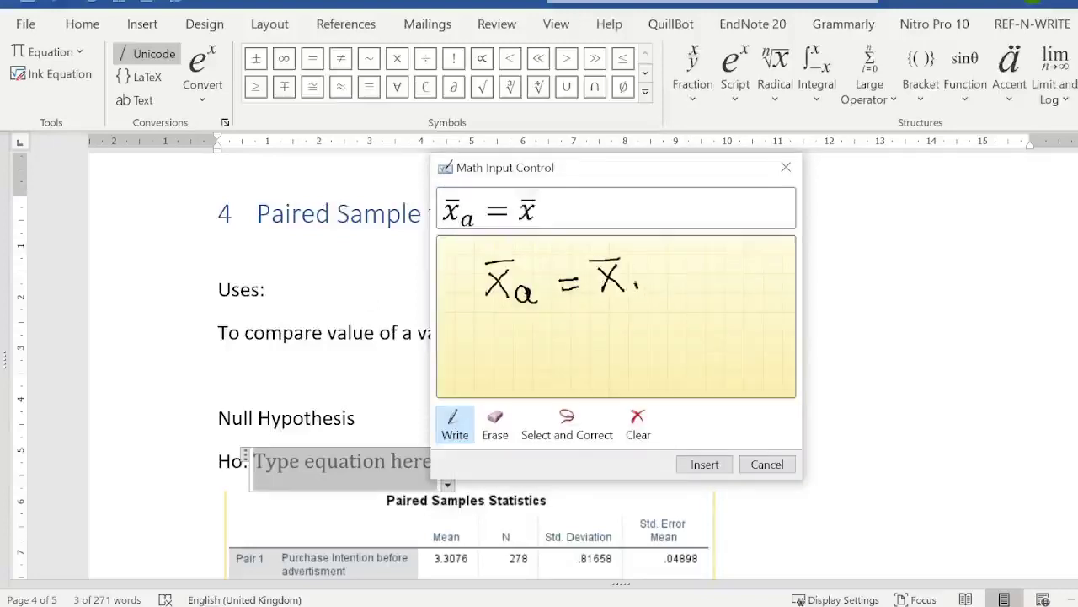
{"action": "left_click", "coordinate": [704, 464]}
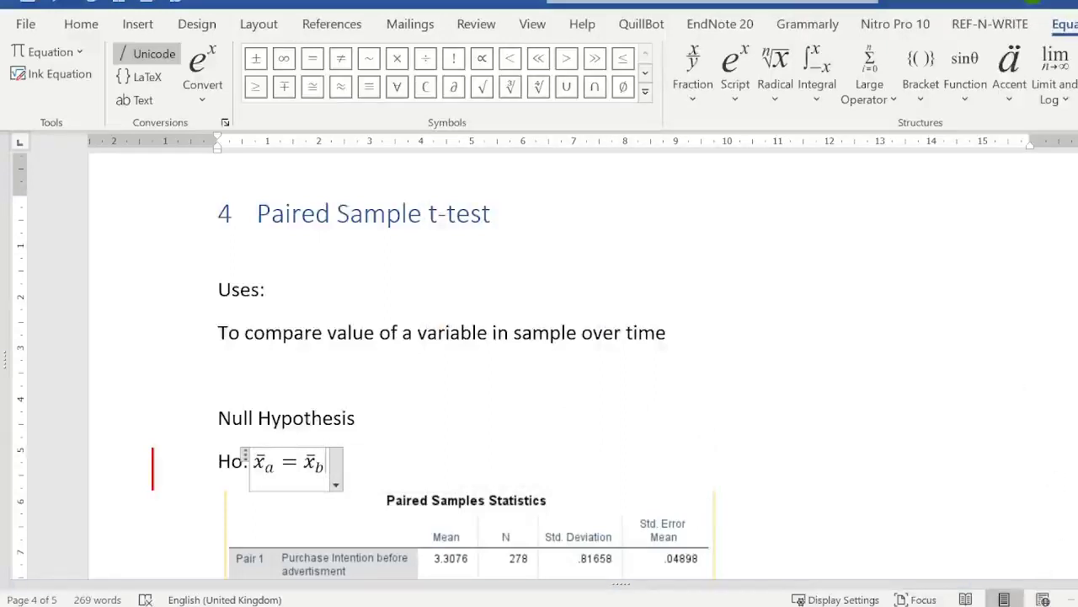
{"action": "scroll", "coordinate": [539, 363], "scroll_direction": "down", "scroll_amount": 3}
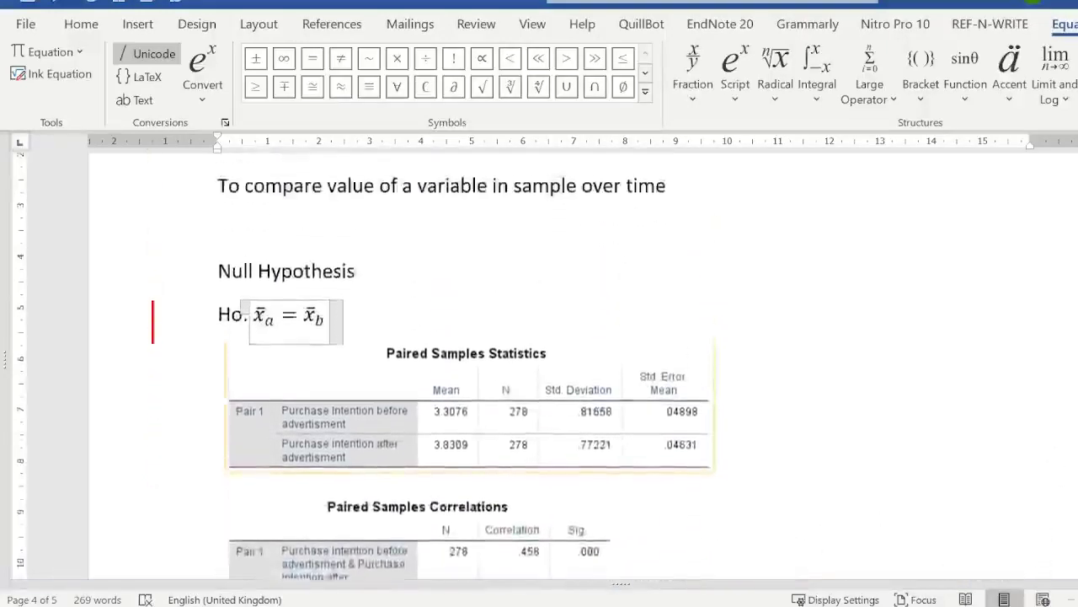
- Leave the equation, scroll below the Paired Samples Test table, and collapse the ribbon with Ctrl+F1
{"action": "scroll", "coordinate": [587, 358], "scroll_direction": "down", "scroll_amount": 1}
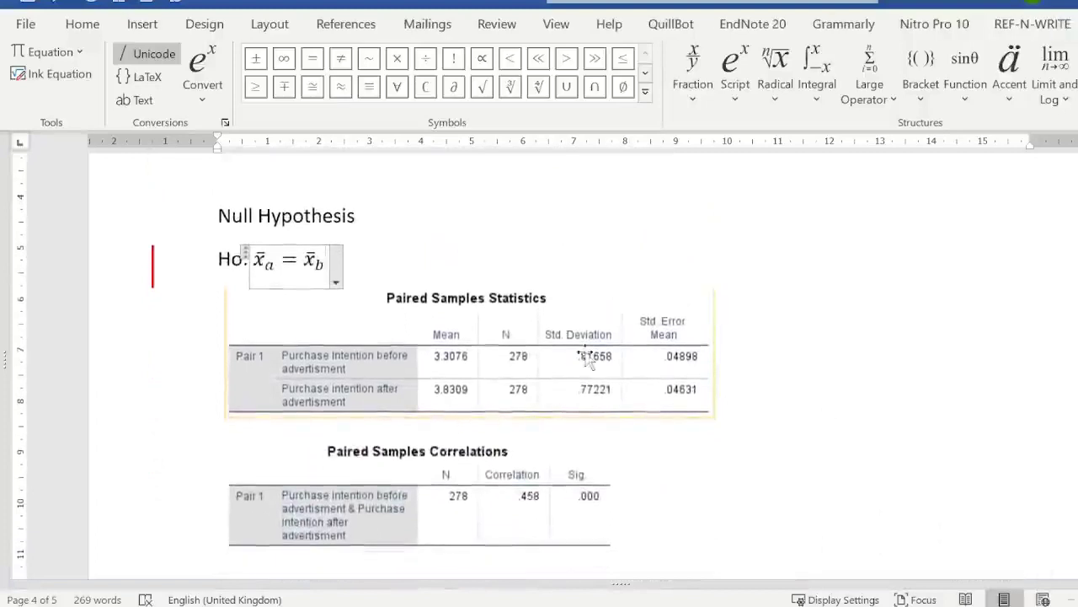
{"action": "left_click", "coordinate": [434, 240]}
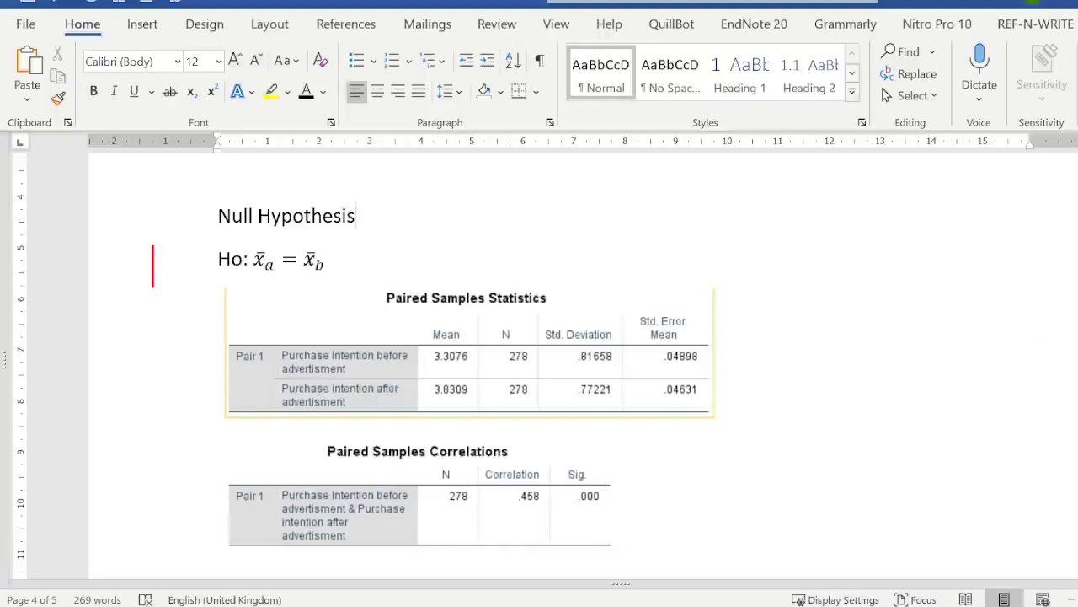
{"action": "scroll", "coordinate": [219, 485], "scroll_direction": "down", "scroll_amount": 4}
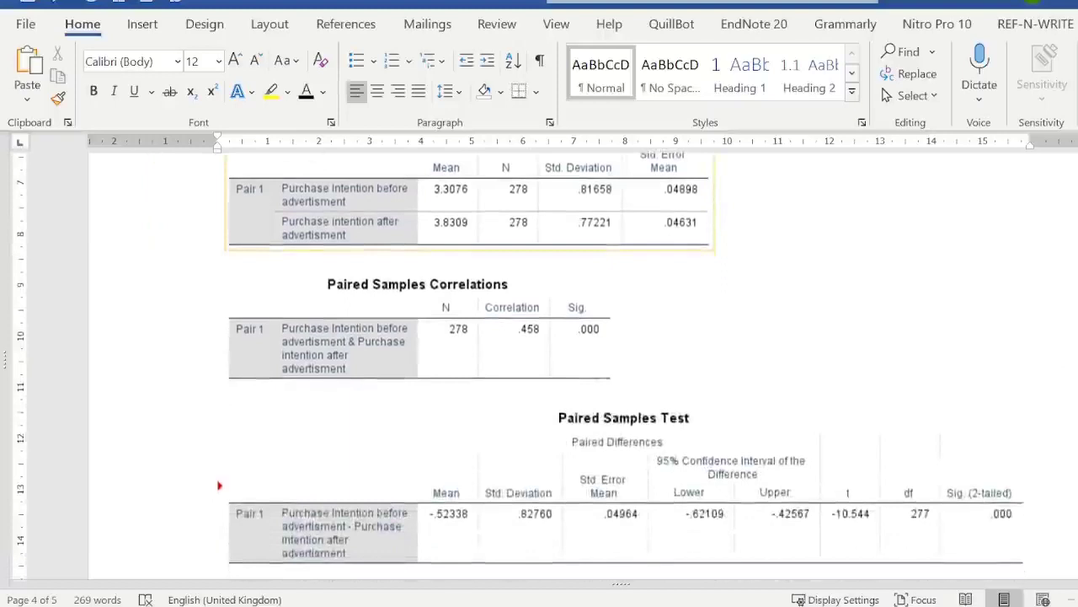
{"action": "scroll", "coordinate": [539, 362], "scroll_direction": "down", "scroll_amount": 1}
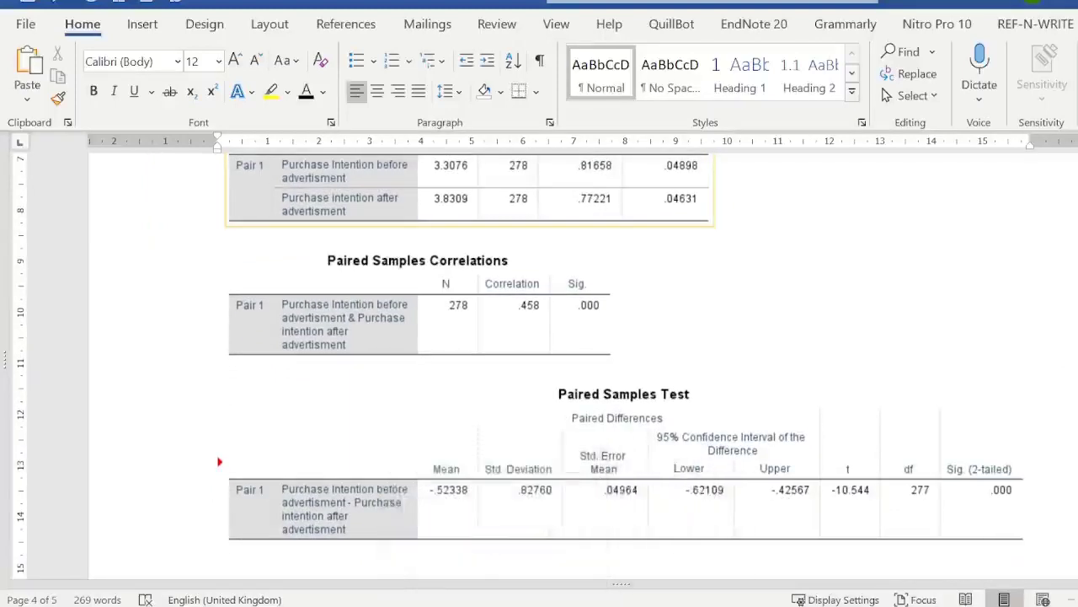
{"action": "scroll", "coordinate": [1029, 541], "scroll_direction": "down", "scroll_amount": 1}
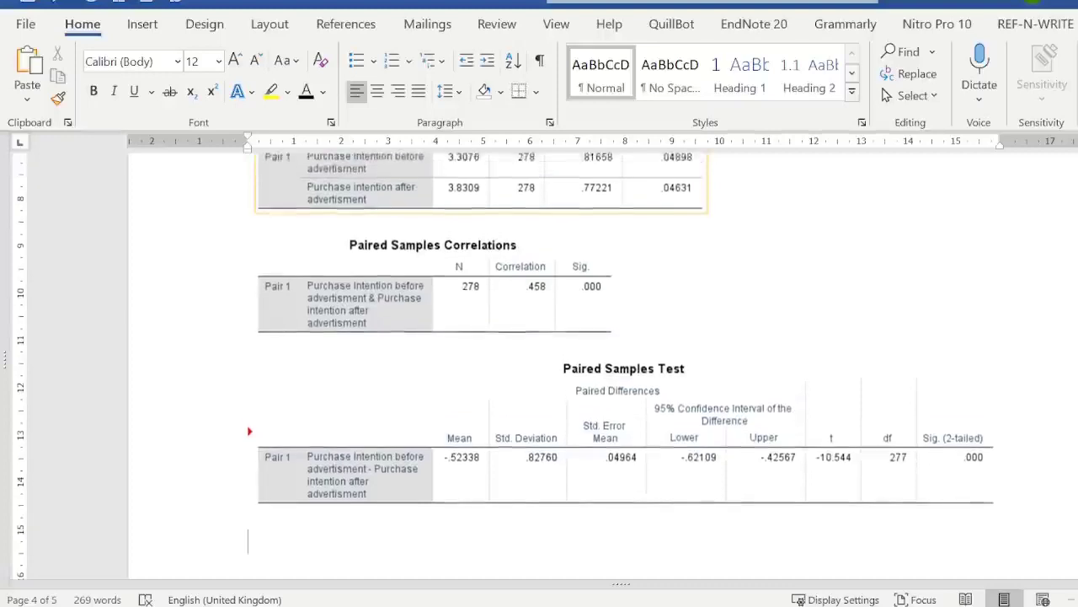
{"action": "key", "text": "ctrl+F1"}
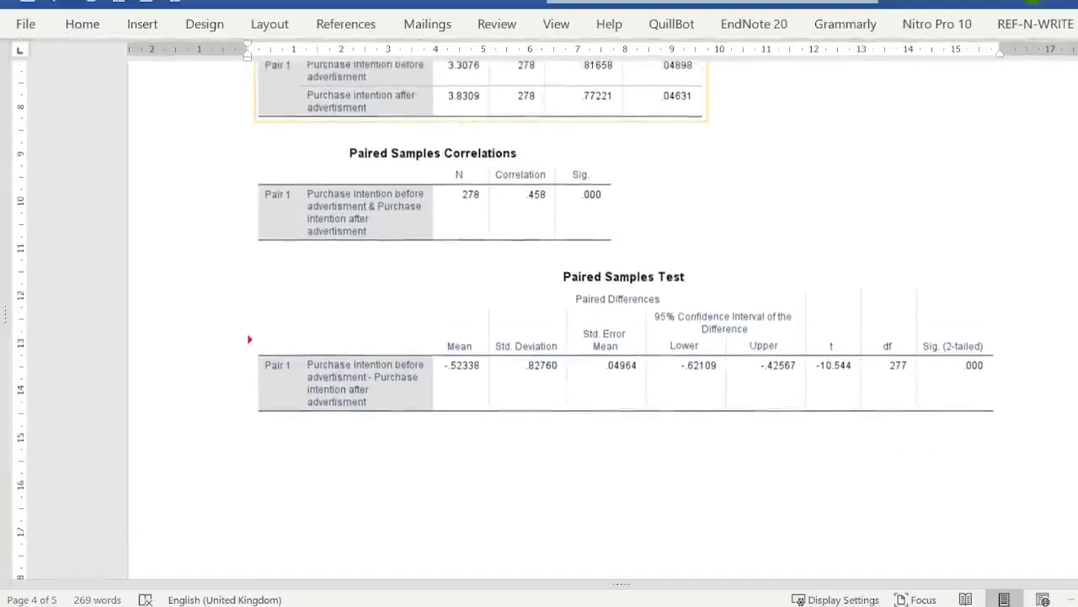
{"action": "scroll", "coordinate": [621, 261], "scroll_direction": "up", "scroll_amount": 2}
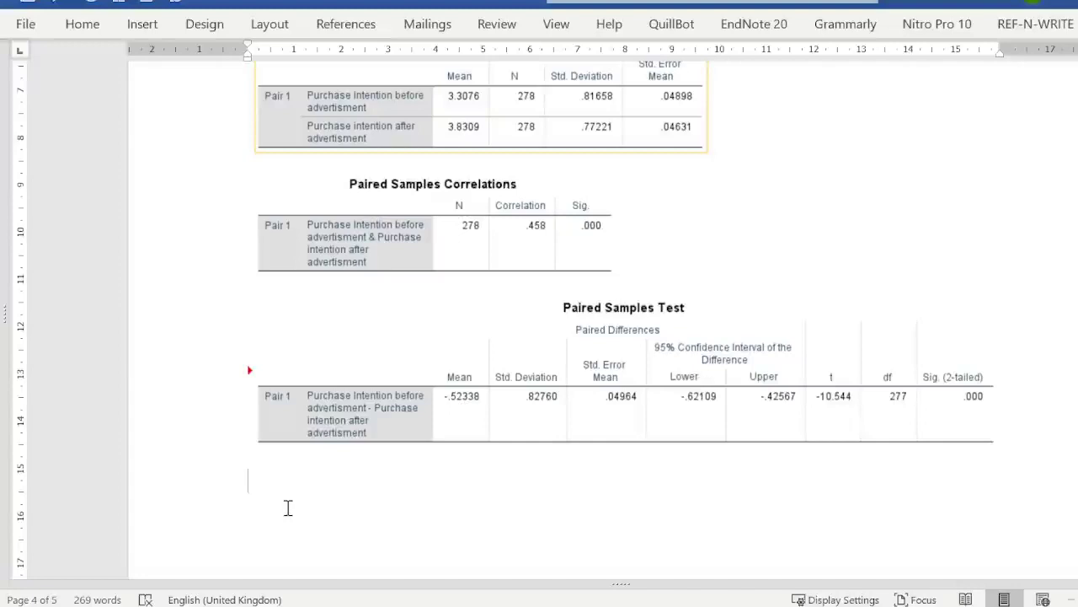
- Below the Paired Samples Test table, type 'The results show that mean purchase intention before advertisement was 3.3'
{"action": "type", "text": "The resul"}
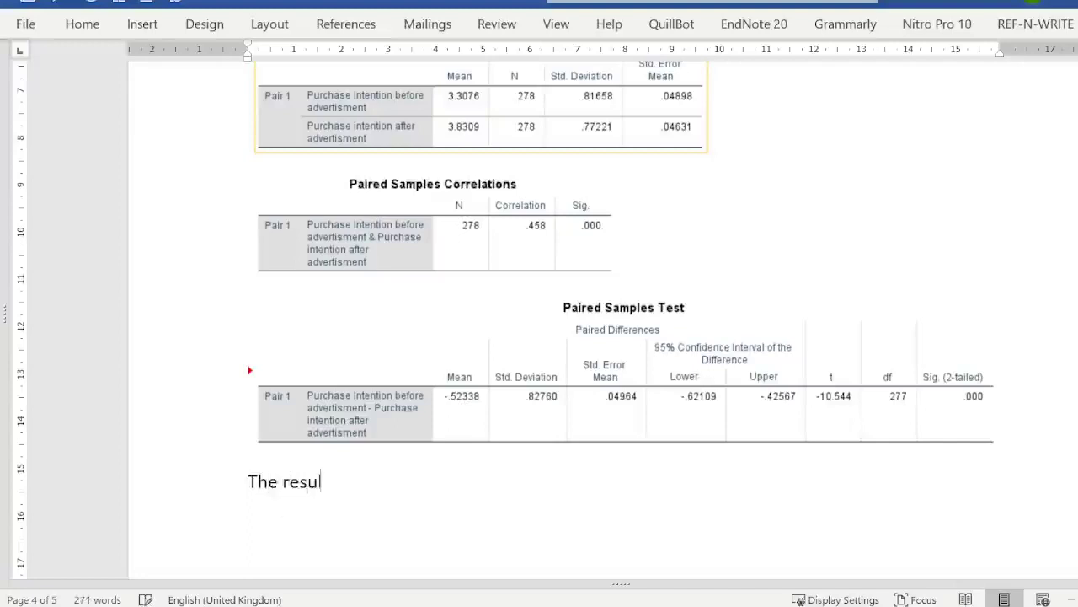
{"action": "type", "text": "ts show that "}
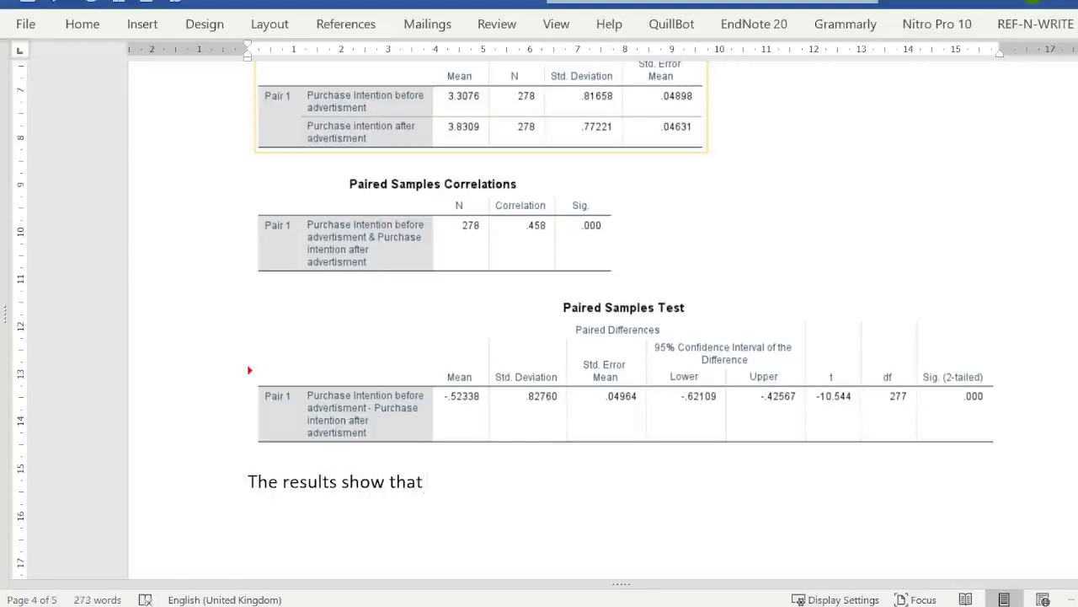
{"action": "type", "text": "mean pur"}
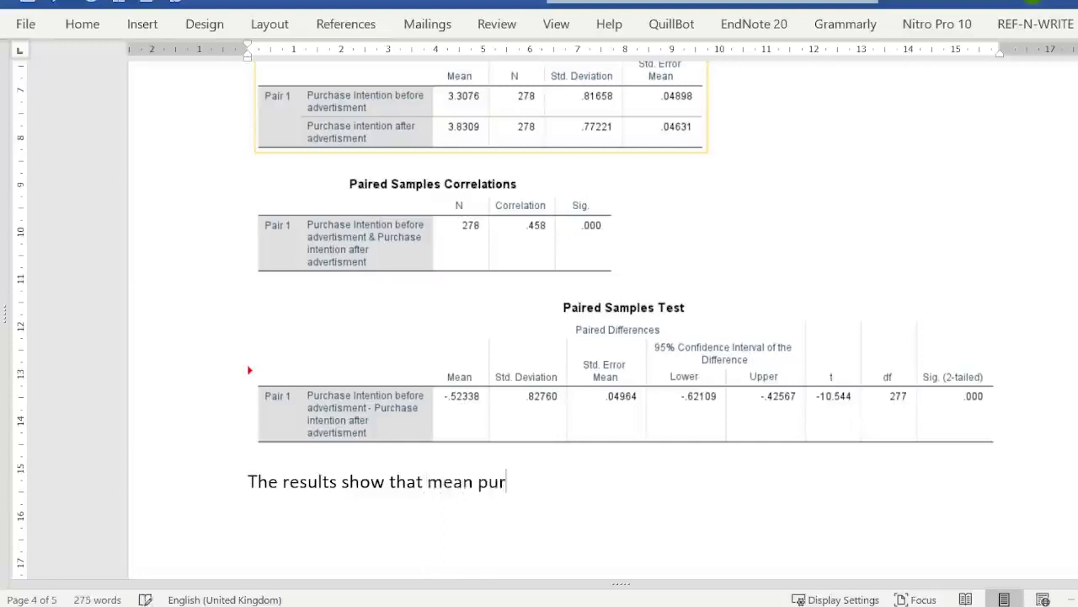
{"action": "type", "text": "chase intent"}
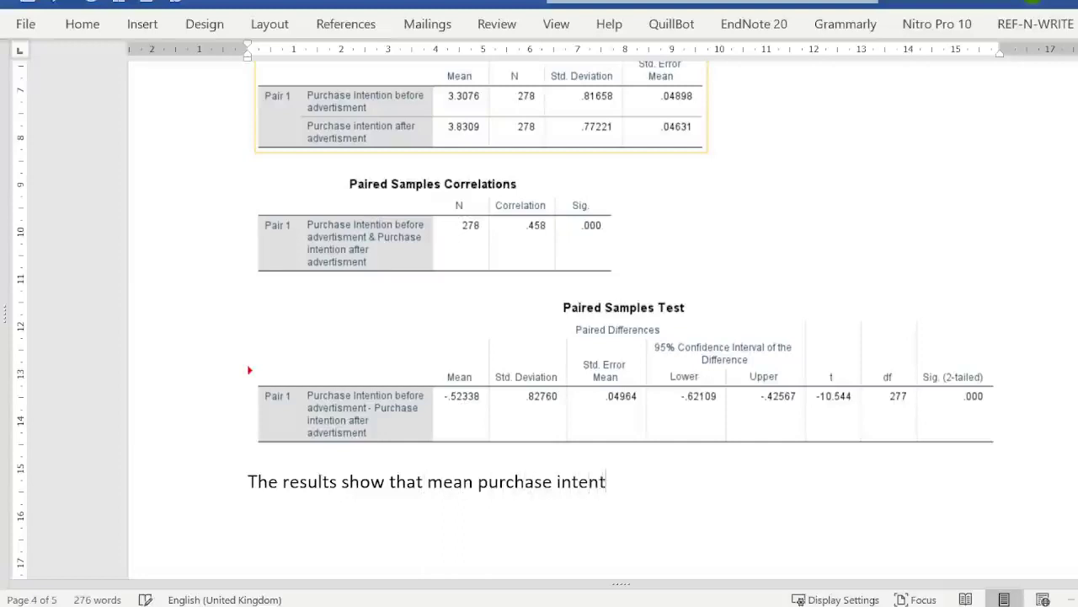
{"action": "type", "text": "ion before adve"}
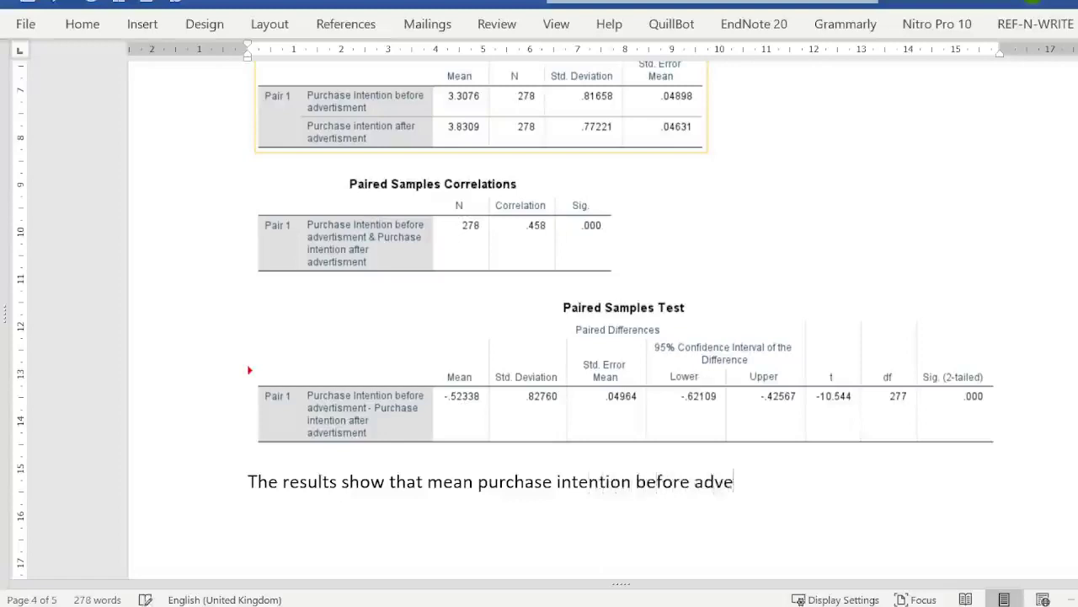
{"action": "type", "text": "rtisement was "}
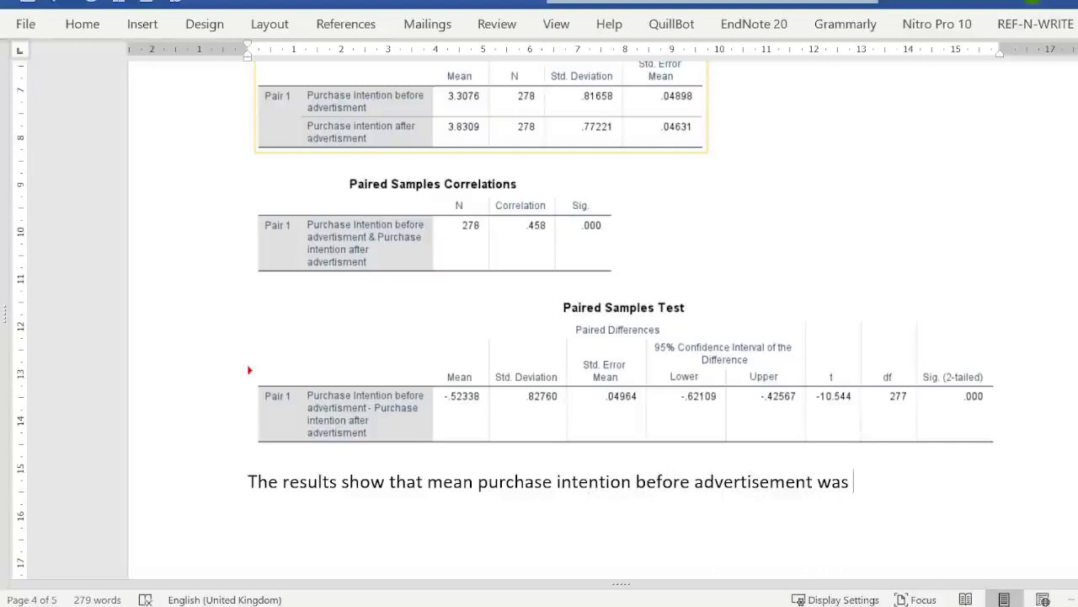
{"action": "type", "text": "3.31"}
- Insert a ± sign after 3.31 and type 0.82, deleting the extra words 'as compared to a'
{"action": "left_click", "coordinate": [145, 34]}
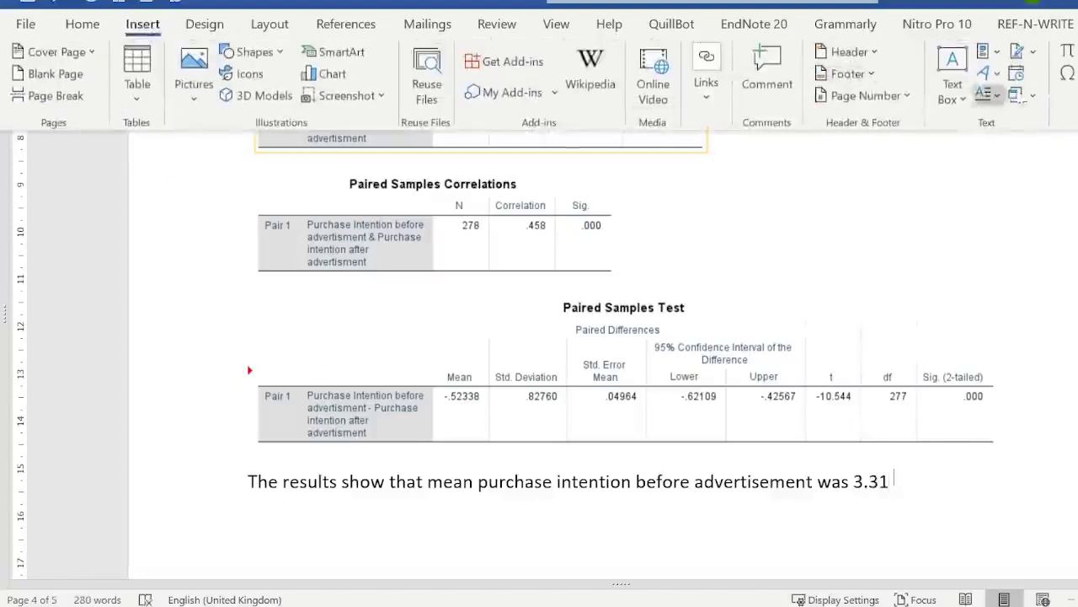
{"action": "left_click", "coordinate": [1067, 73]}
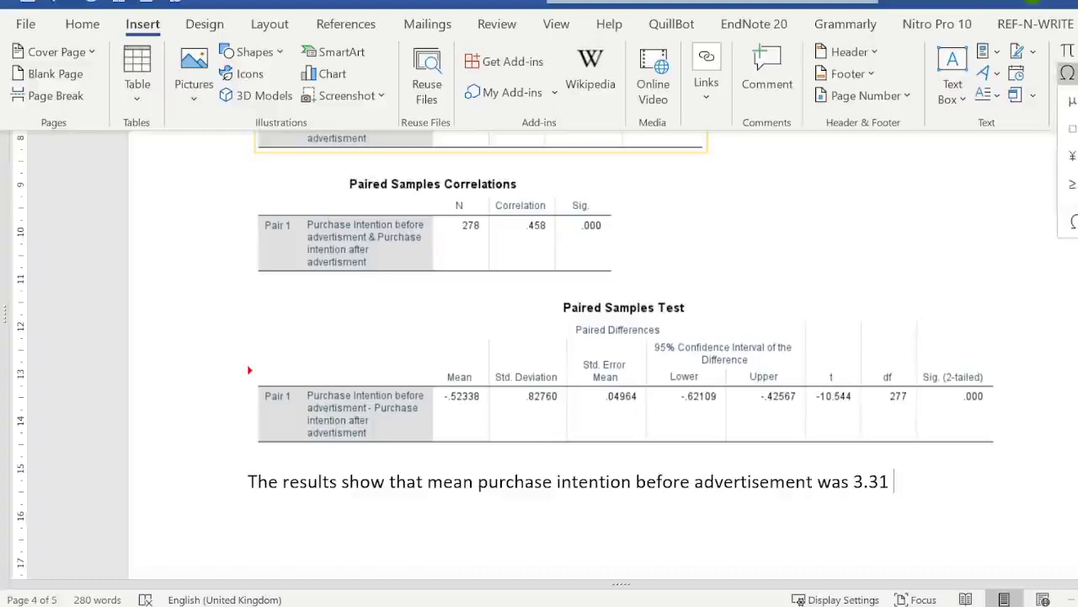
{"action": "left_click", "coordinate": [1075, 100]}
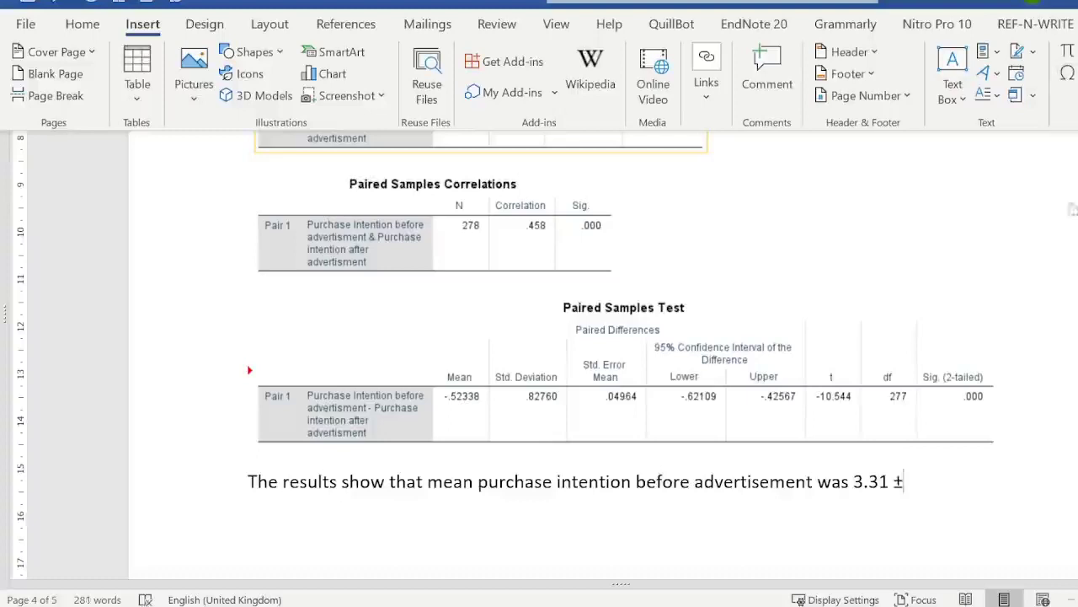
{"action": "left_click", "coordinate": [1035, 212]}
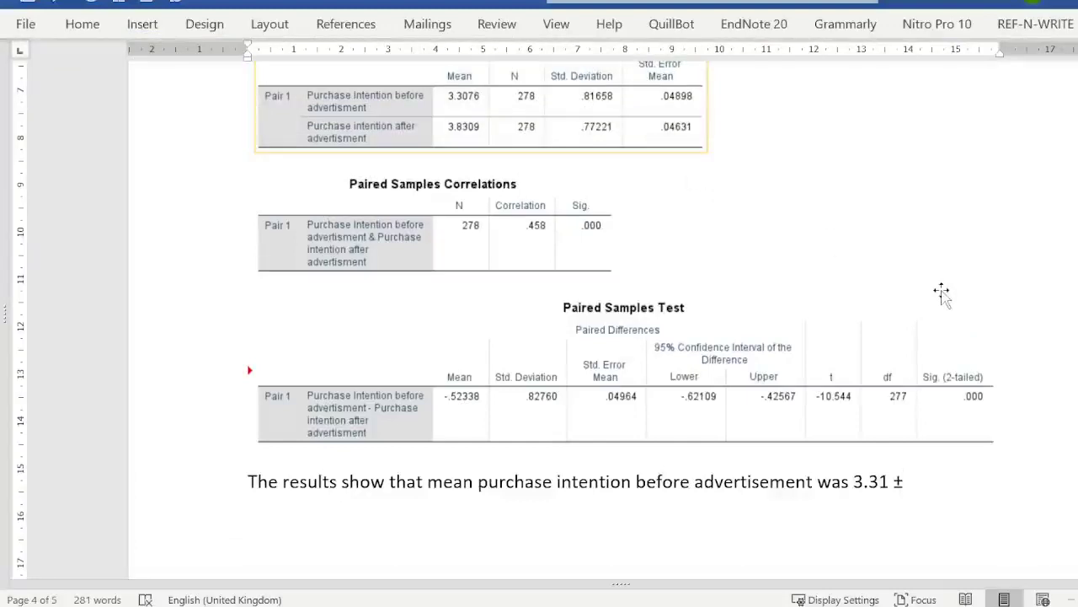
{"action": "type", "text": "0.82 as com"}
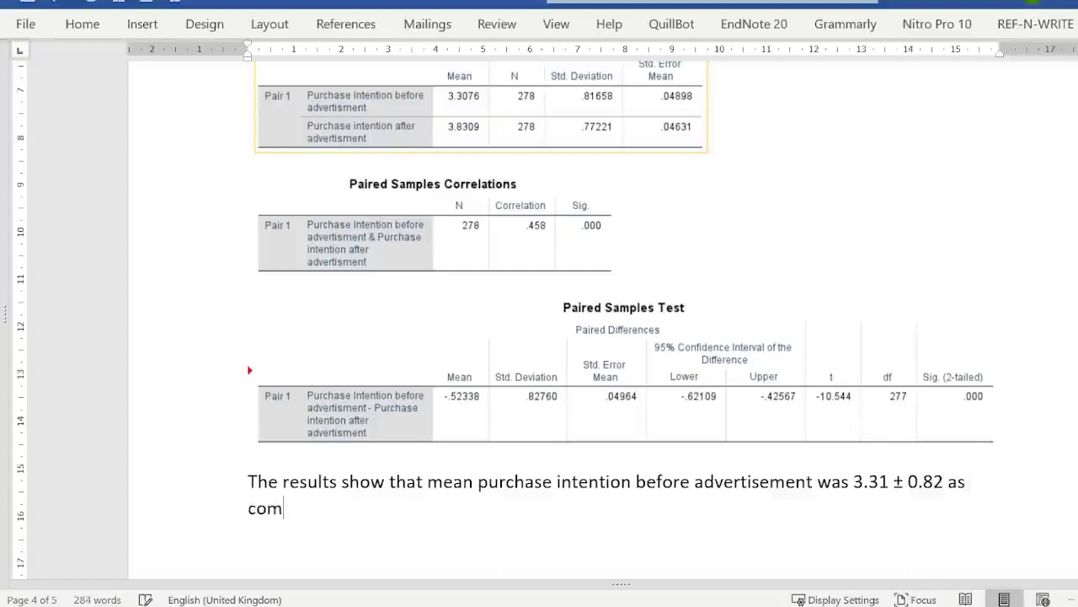
{"action": "type", "text": "pared to"}
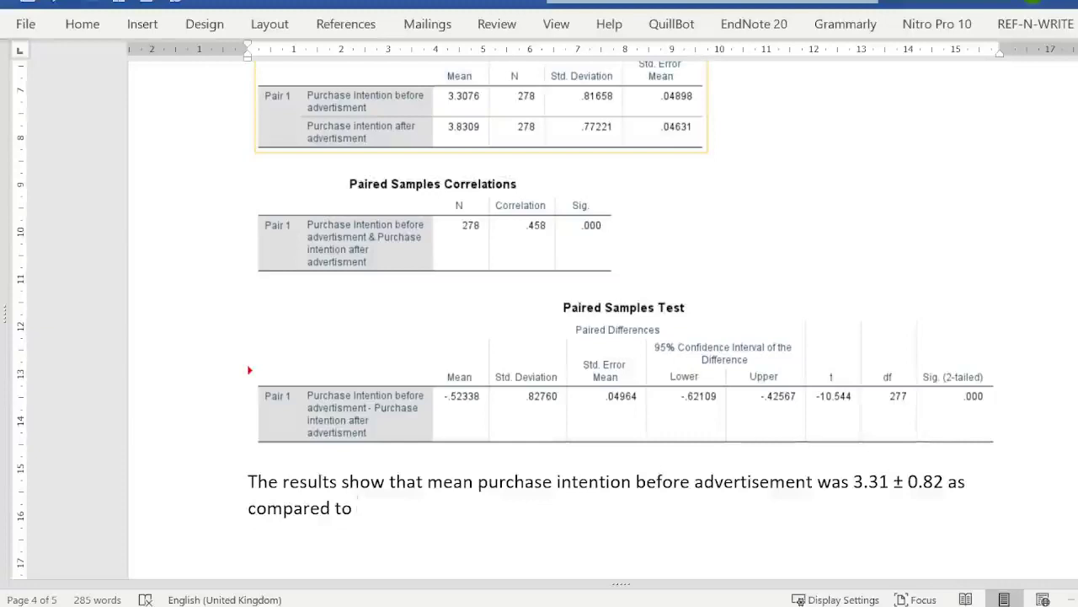
{"action": "type", "text": "a"}
{"action": "key", "text": "BackSpace"}
{"action": "key", "text": "BackSpace"}
{"action": "key", "text": "BackSpace"}
{"action": "key", "text": "BackSpace"}
{"action": "key", "text": "BackSpace"}
{"action": "key", "text": "BackSpace"}
{"action": "key", "text": "BackSpace"}
{"action": "key", "text": "BackSpace"}
{"action": "key", "text": "BackSpace"}
{"action": "key", "text": "BackSpace"}
{"action": "key", "text": "BackSpace"}
{"action": "key", "text": "BackSpace"}
{"action": "key", "text": "BackSpace"}
{"action": "key", "text": "BackSpace"}
{"action": "key", "text": "BackSpace"}
{"action": "key", "text": "BackSpace"}
{"action": "key", "text": "BackSpace"}
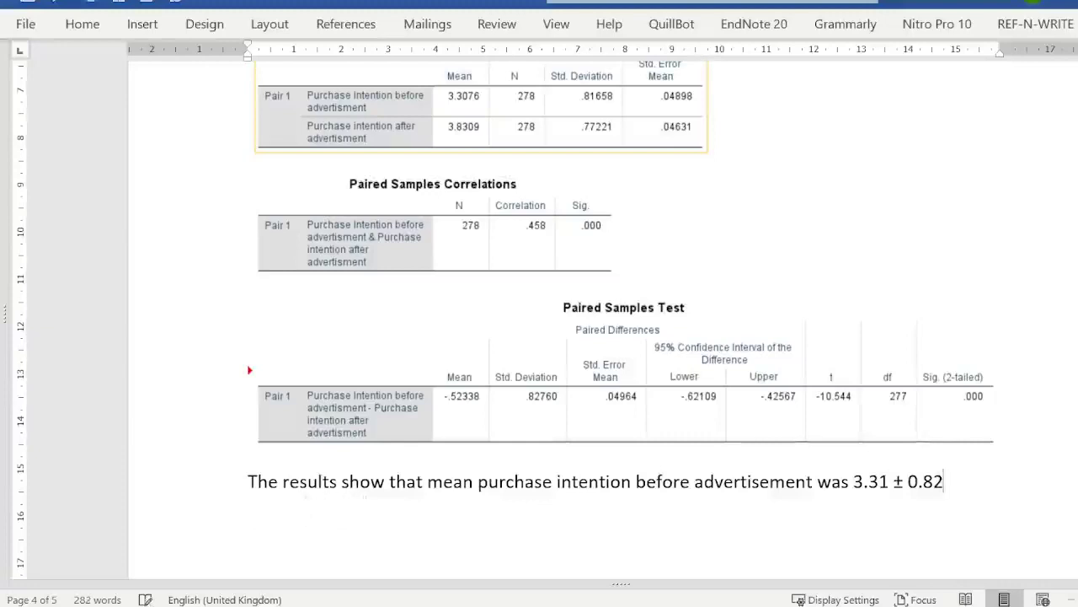
- Continue the sentence with ', whereas mean purchase intention after advertisement is 3.83'
{"action": "type", "text": ", wher"}
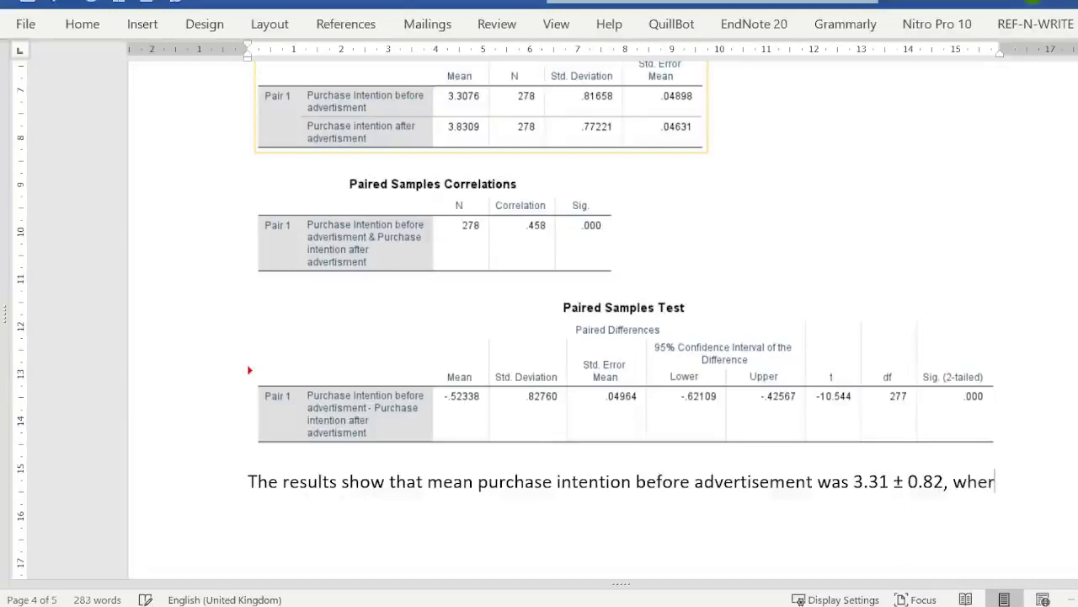
{"action": "type", "text": "e"}
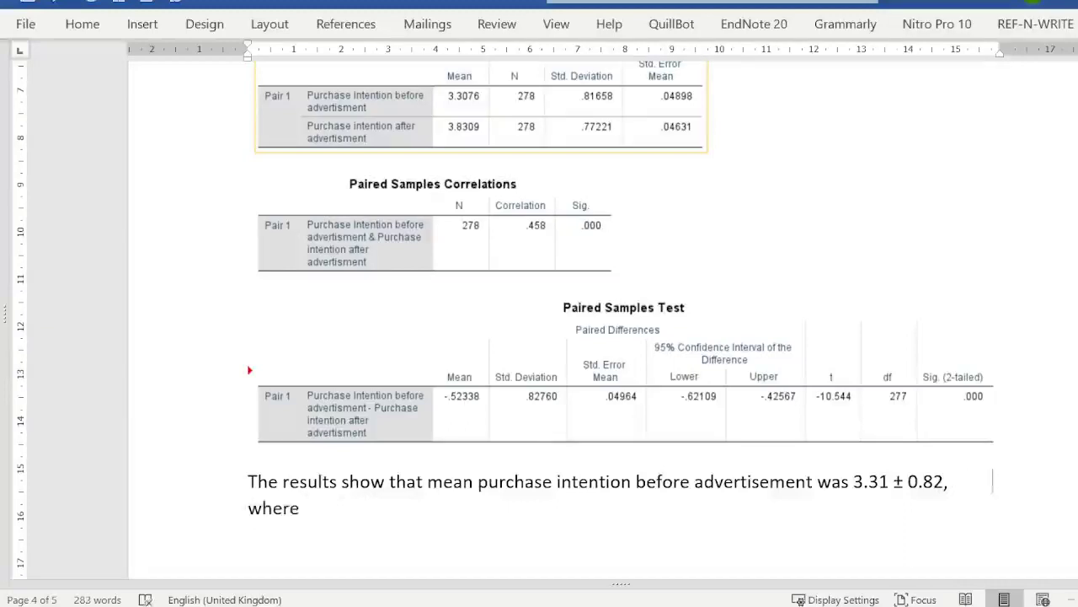
{"action": "type", "text": "as mean "}
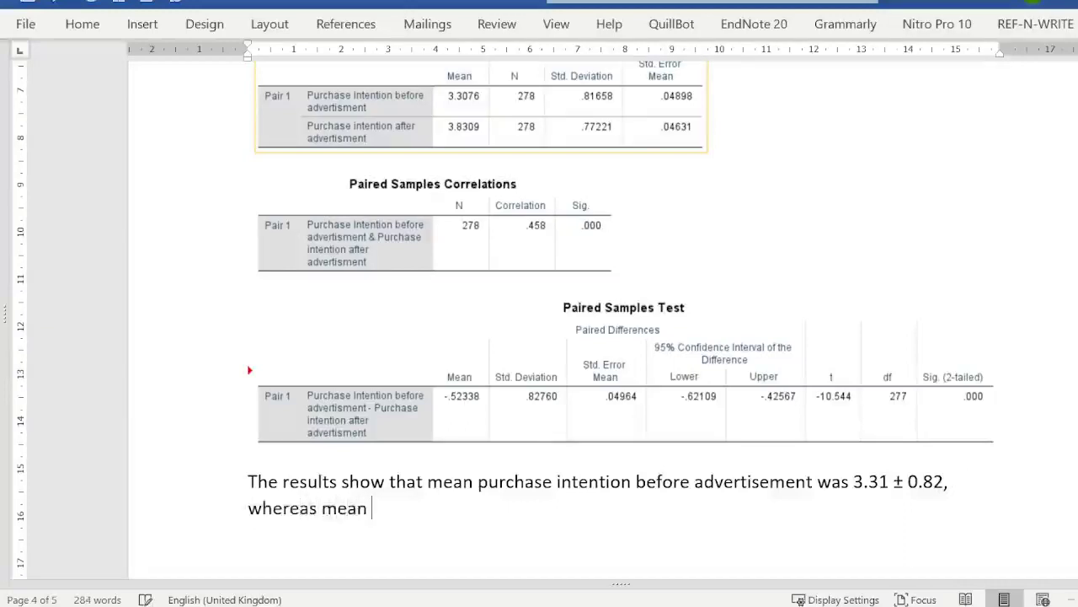
{"action": "type", "text": "purchase"}
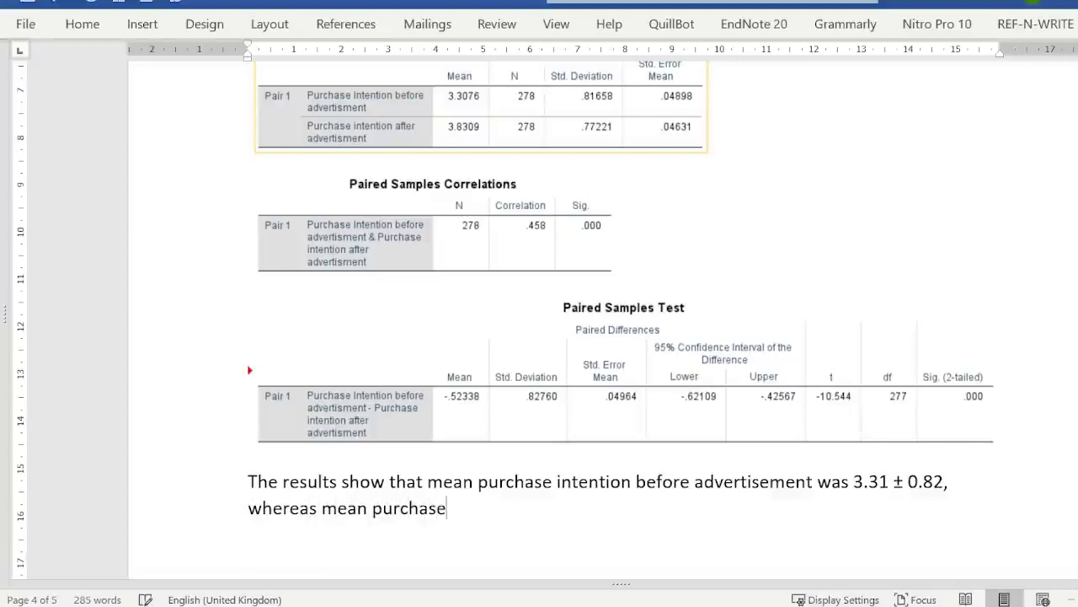
{"action": "type", "text": " intention"}
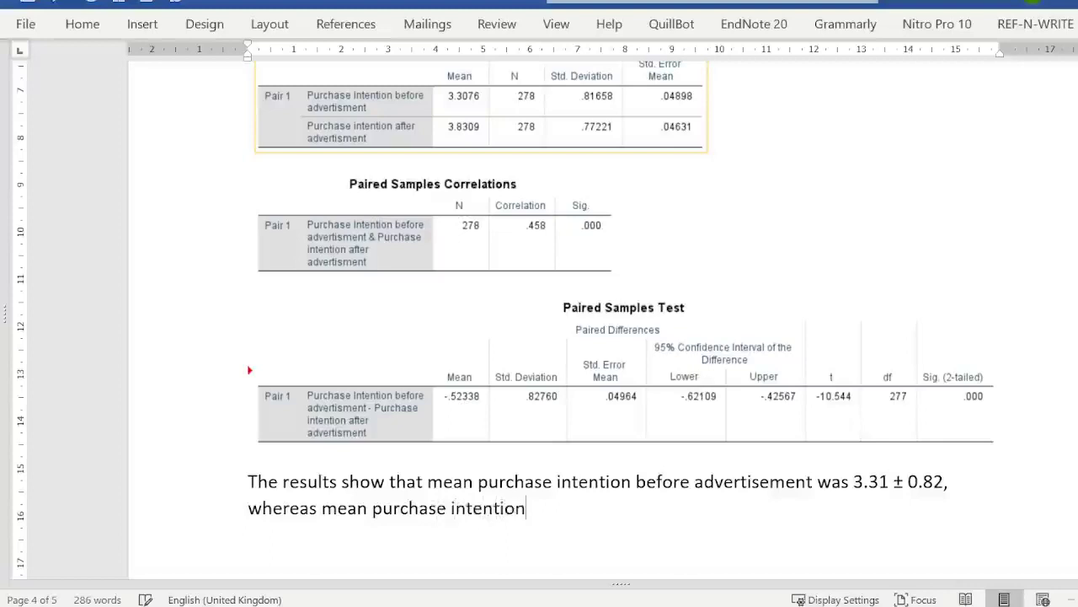
{"action": "type", "text": " after advertis"}
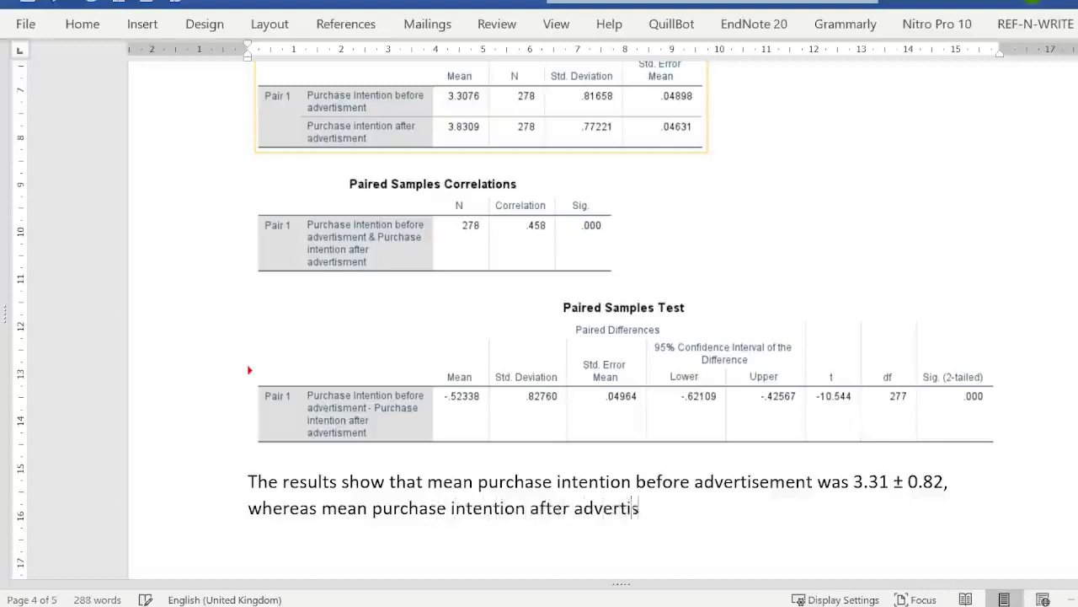
{"action": "type", "text": "ement is"}
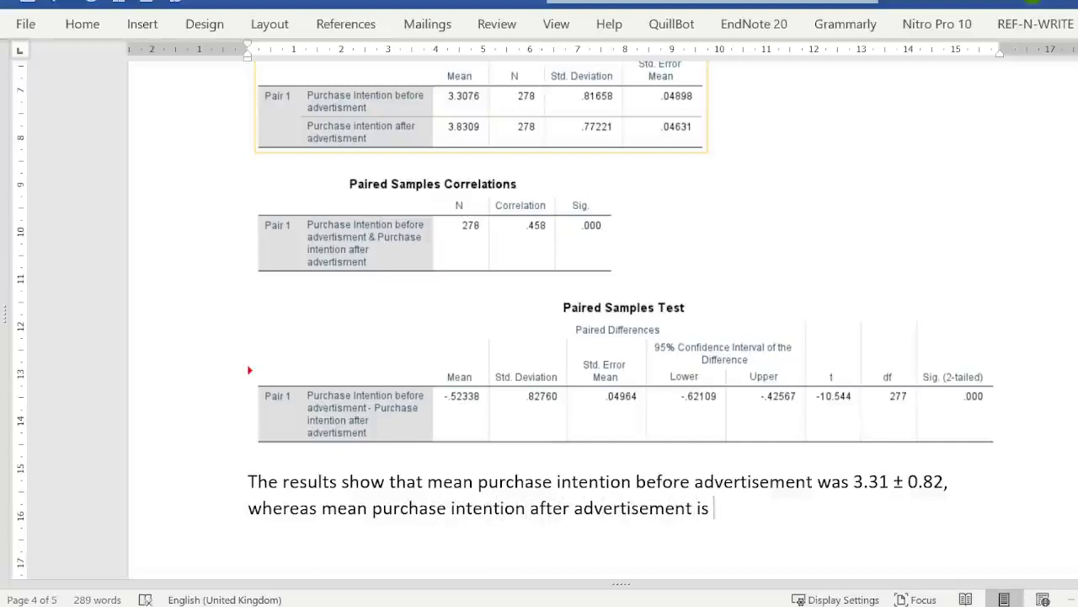
{"action": "type", "text": "3.83"}
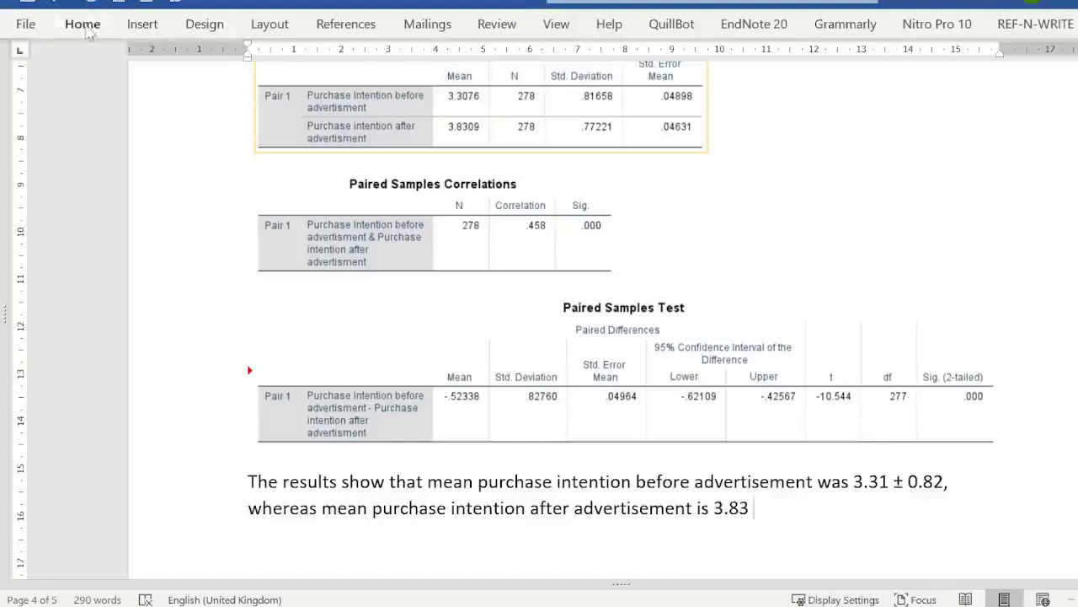
{"action": "left_click", "coordinate": [135, 28]}
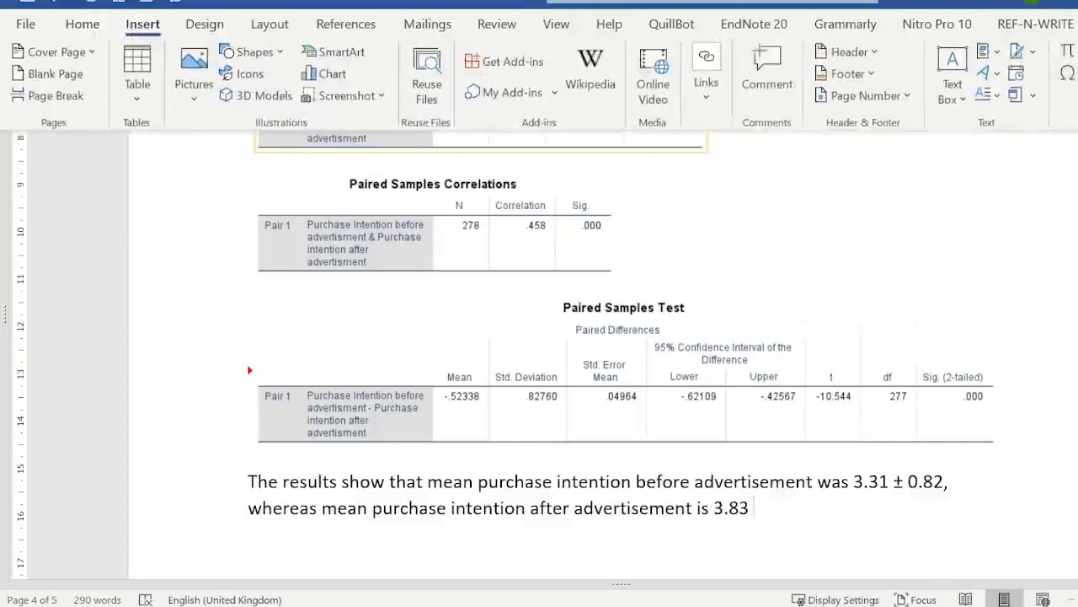
- Add ± 0.77 after 3.83 using the Symbol list
{"action": "left_click", "coordinate": [1068, 100]}
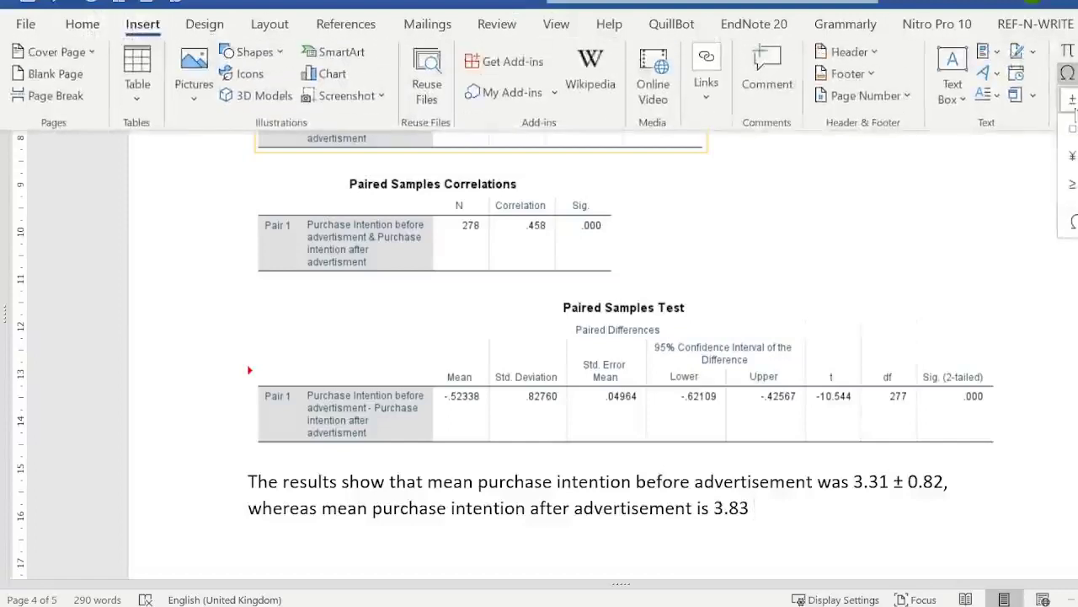
{"action": "left_click", "coordinate": [1072, 109]}
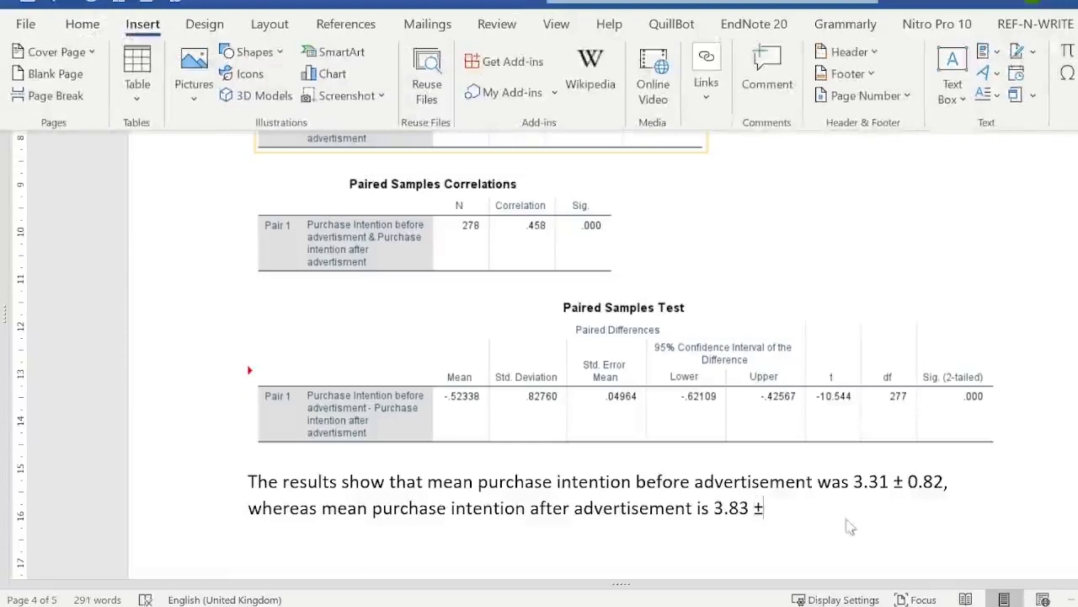
{"action": "left_click", "coordinate": [834, 524]}
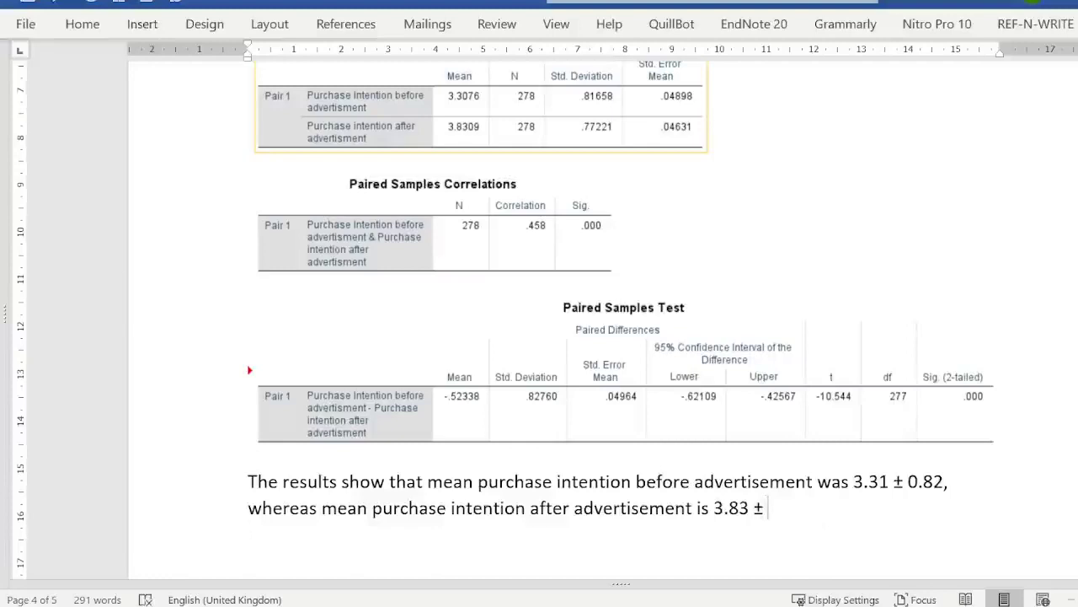
{"action": "type", "text": "0.77"}
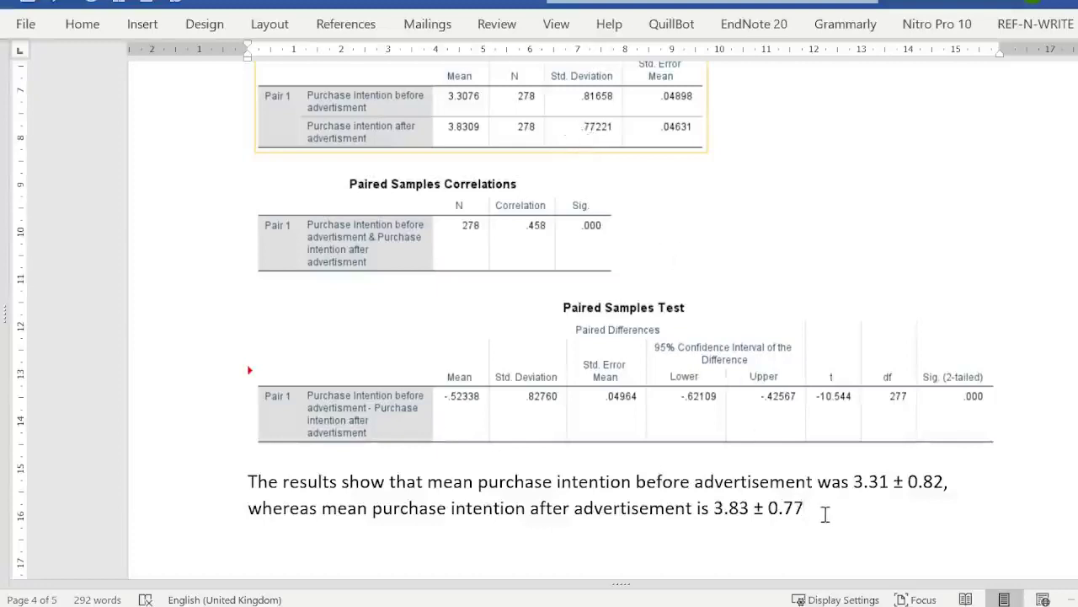
- End the sentence with a period and start a new one with 'The correaltion'
{"action": "type", "text": "."}
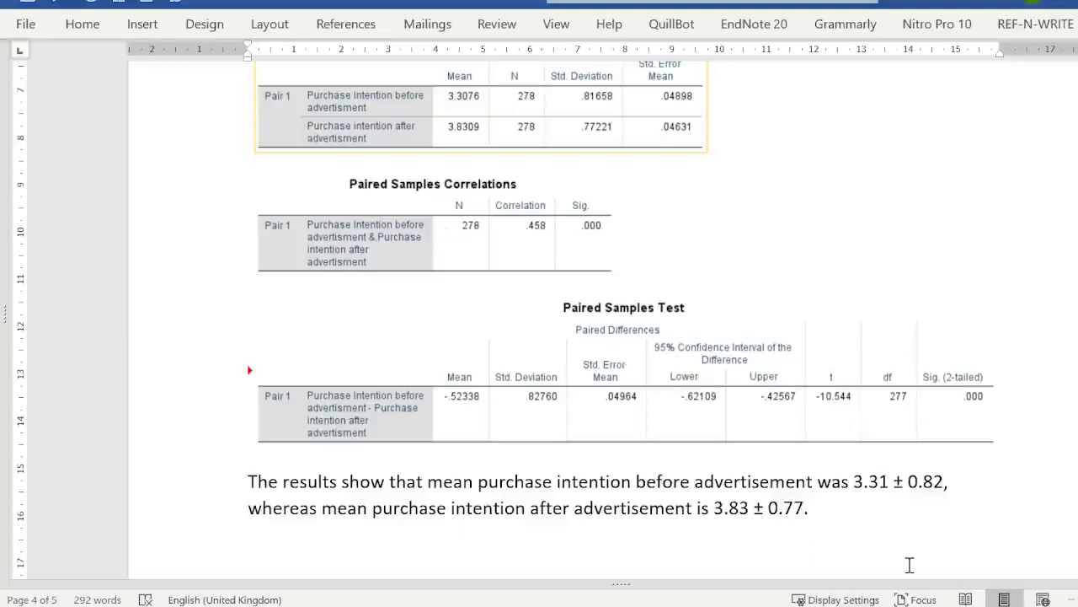
{"action": "type", "text": " The corre"}
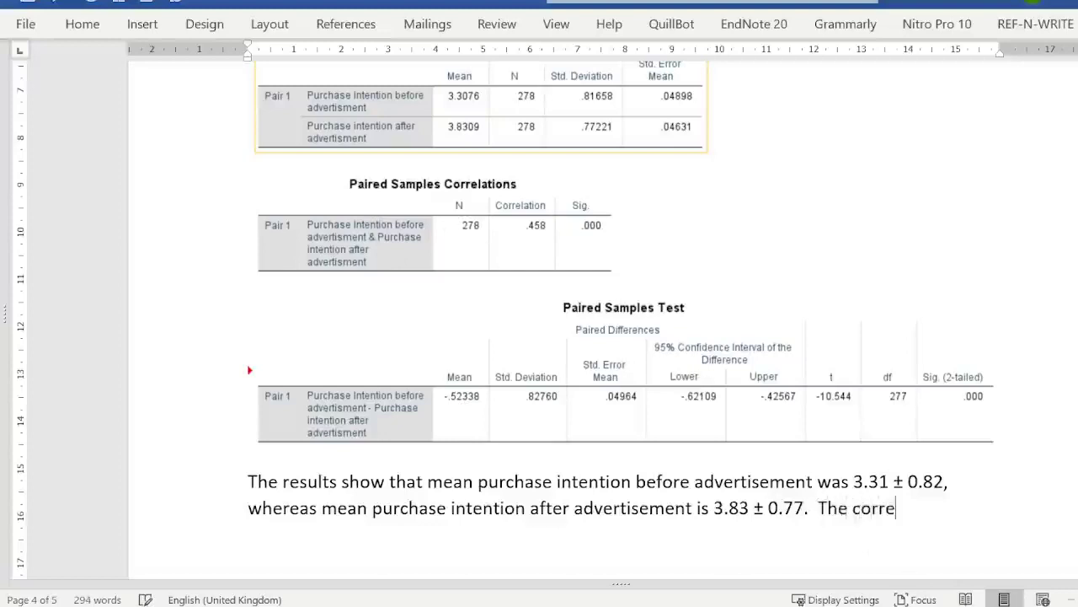
{"action": "type", "text": "altion"}
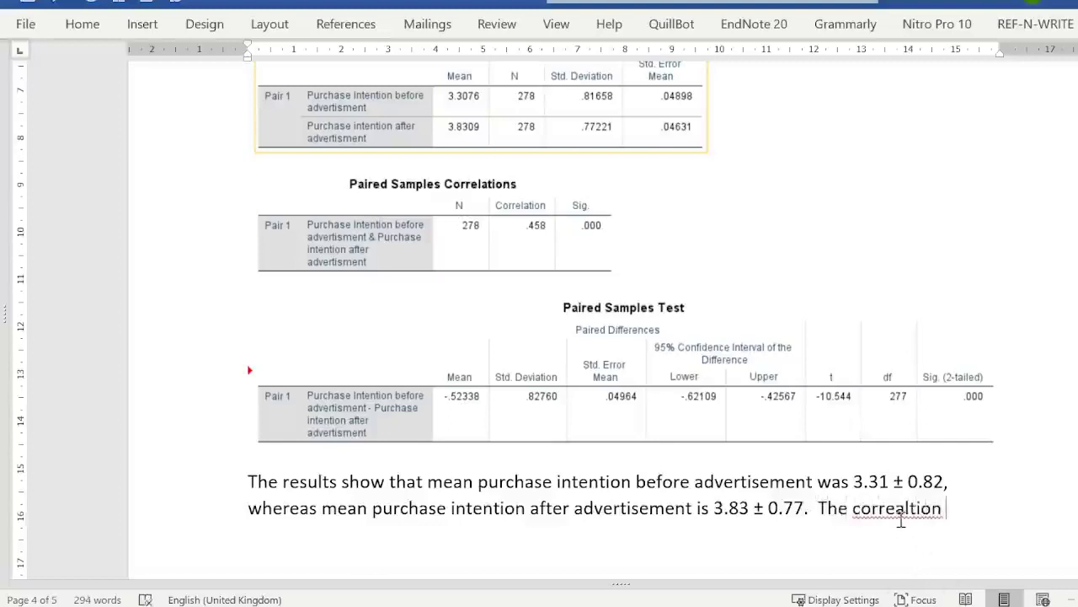
{"action": "left_click", "coordinate": [898, 509]}
- Correct 'correaltion' to 'correlation' from the spelling suggestions and add 'between the two values is 0.458.'
{"action": "right_click", "coordinate": [900, 520]}
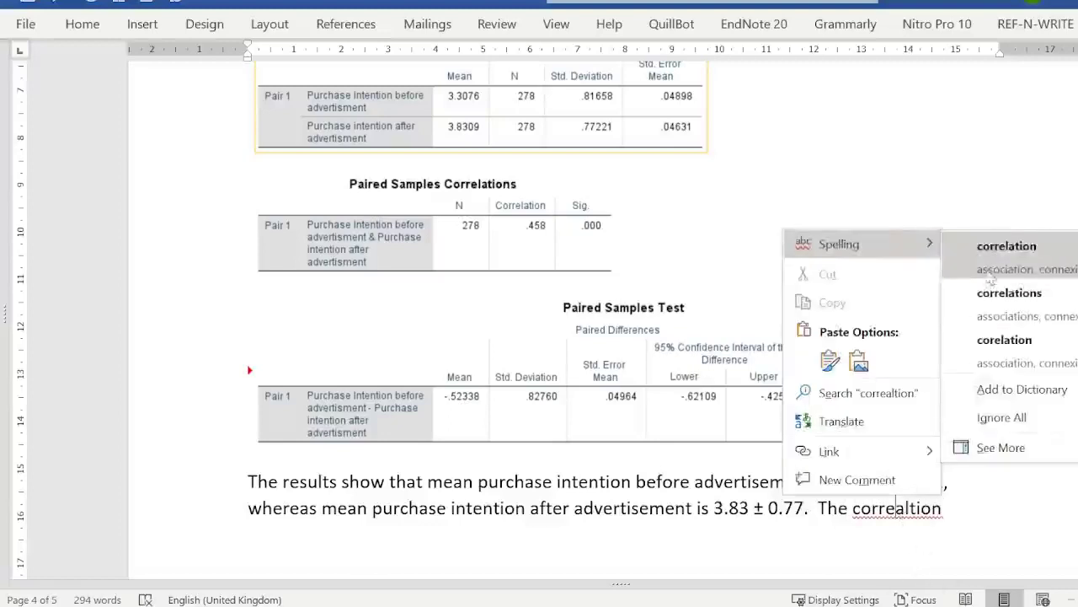
{"action": "left_click", "coordinate": [996, 253]}
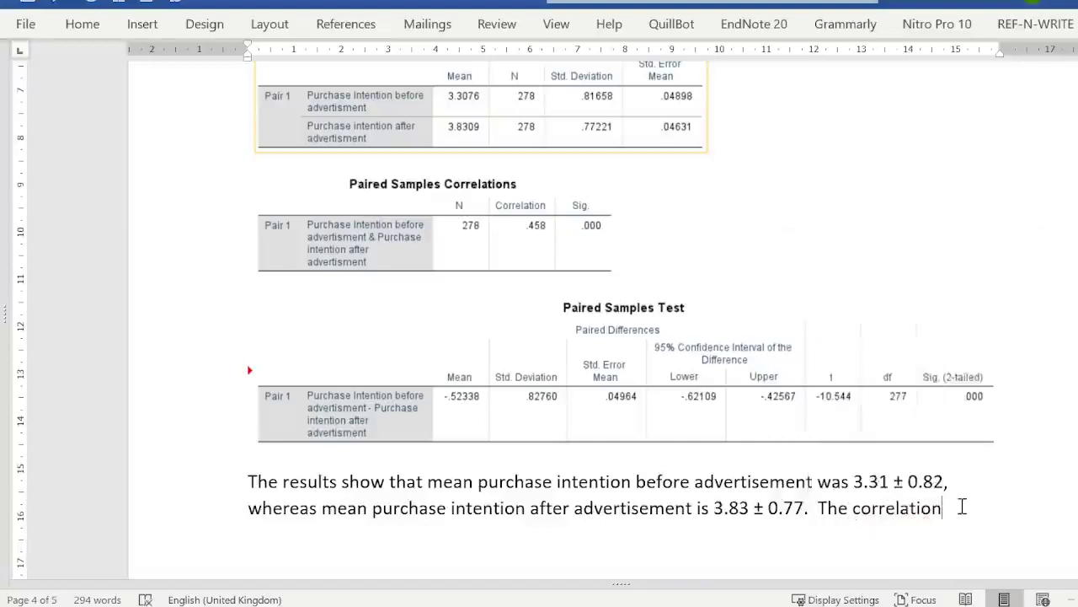
{"action": "type", "text": "between the tw"}
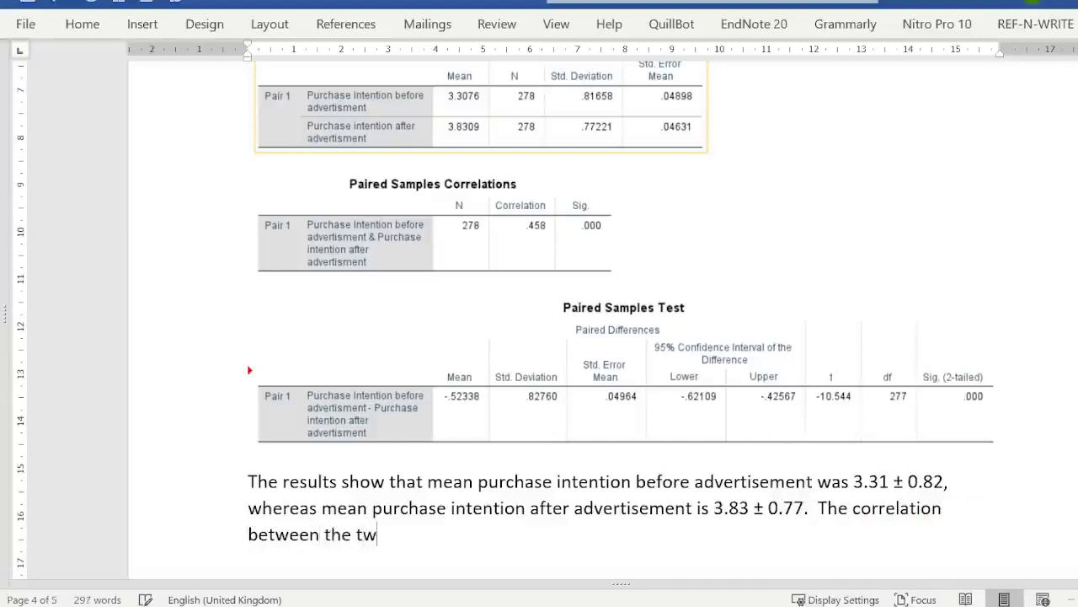
{"action": "type", "text": "o value"}
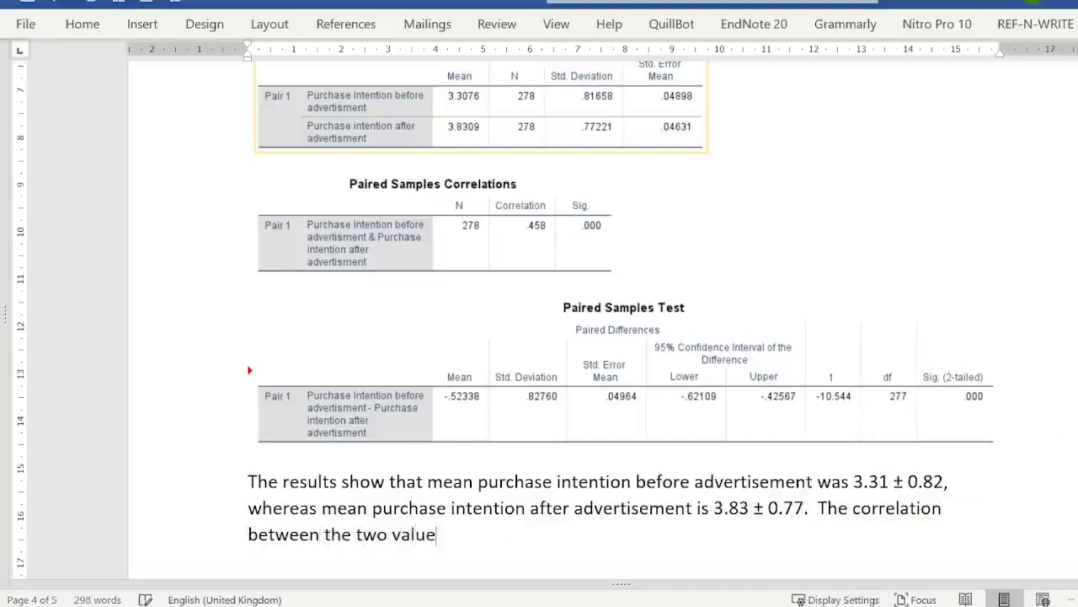
{"action": "type", "text": "s is 0.458"}
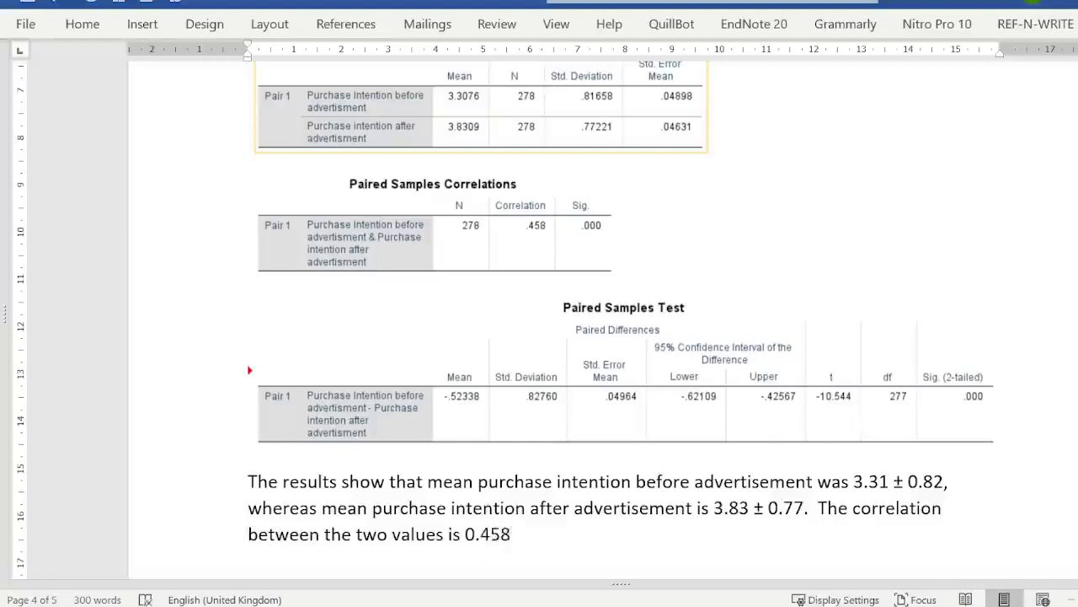
{"action": "type", "text": "."}
- After the correlation sentence, type 'The null hypothesis that mean of two sample is same is rejected (CI ['
{"action": "scroll", "coordinate": [539, 320], "scroll_direction": "down", "scroll_amount": 4}
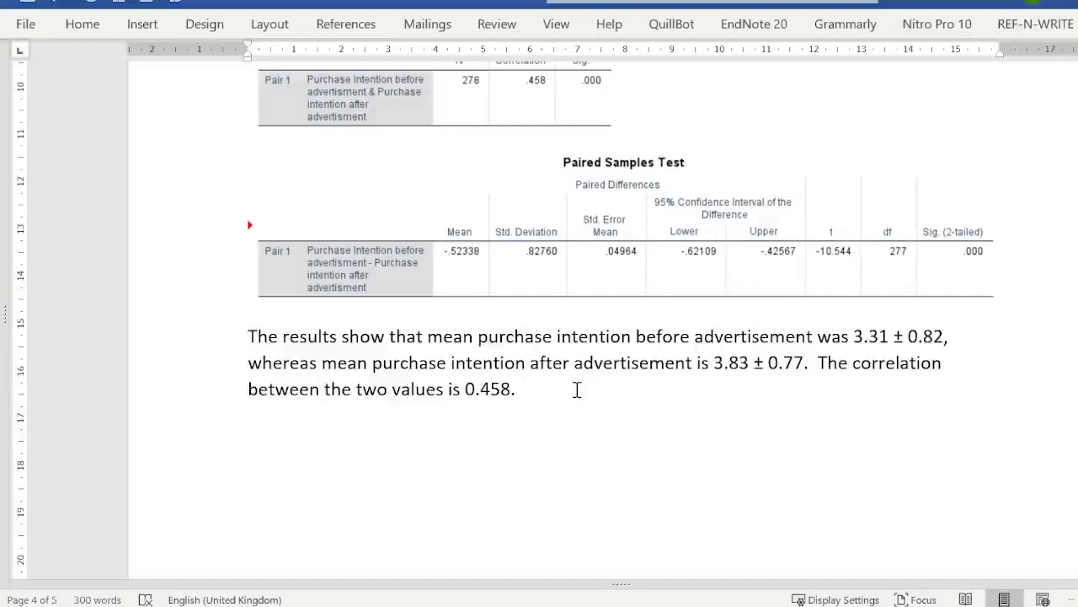
{"action": "type", "text": "The null hypoth"}
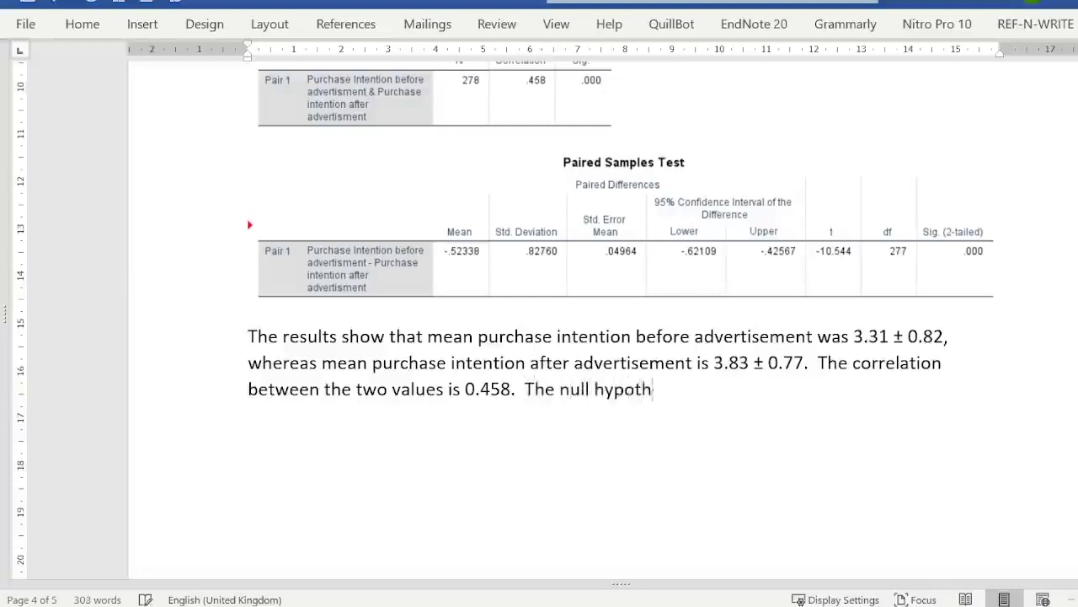
{"action": "type", "text": "esis that "}
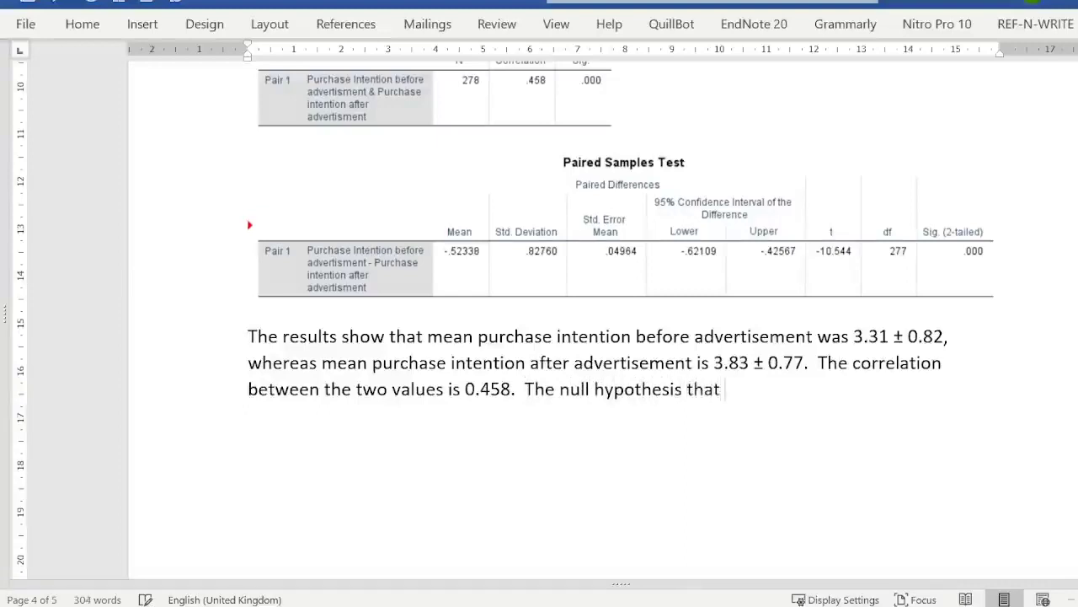
{"action": "type", "text": "mean of "}
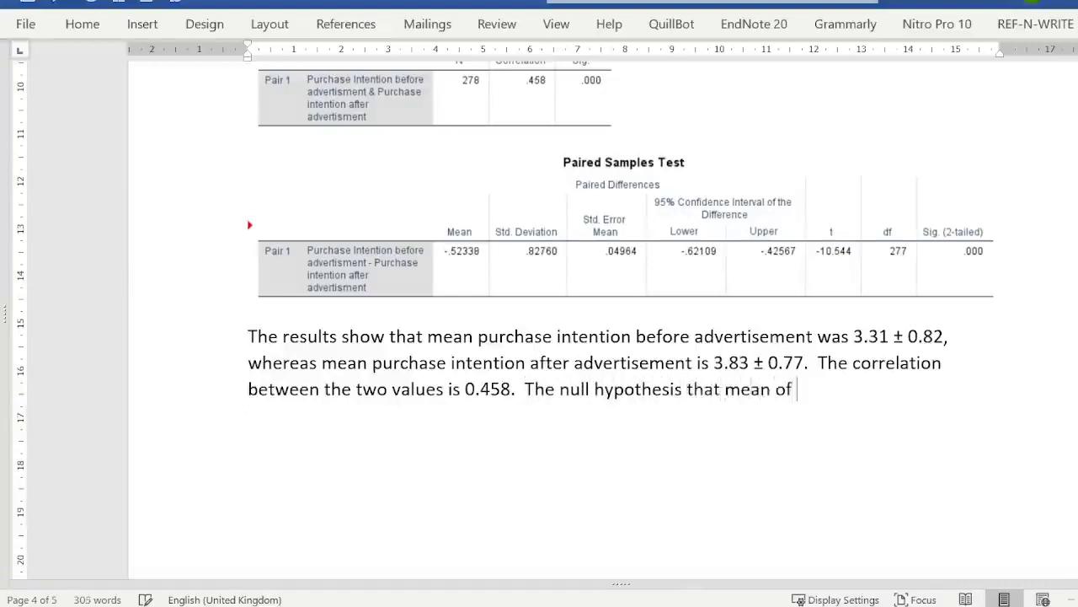
{"action": "type", "text": "two sam"}
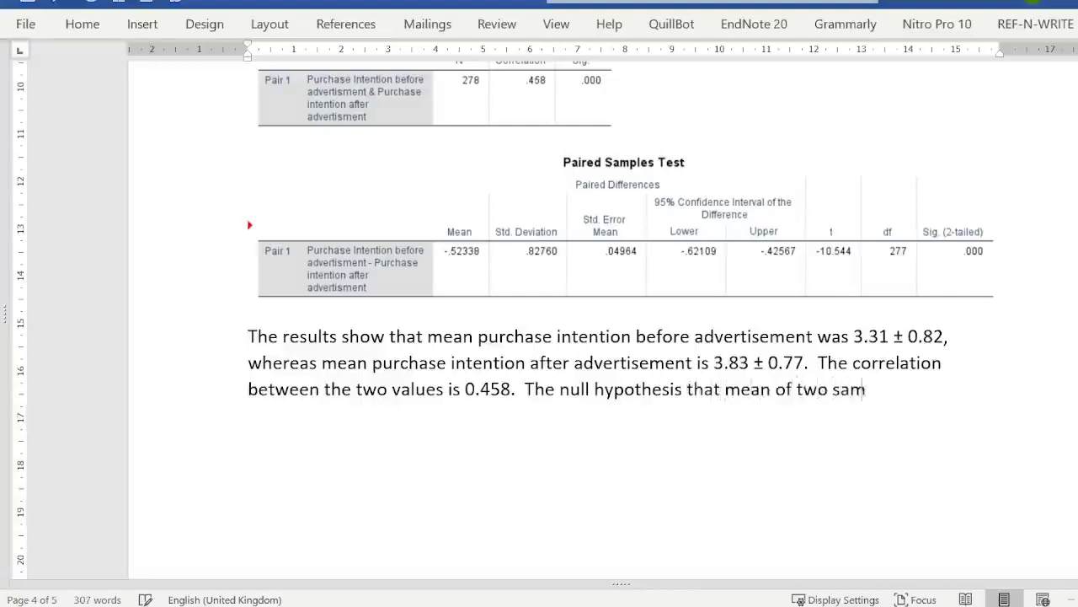
{"action": "type", "text": "ple is sampe"}
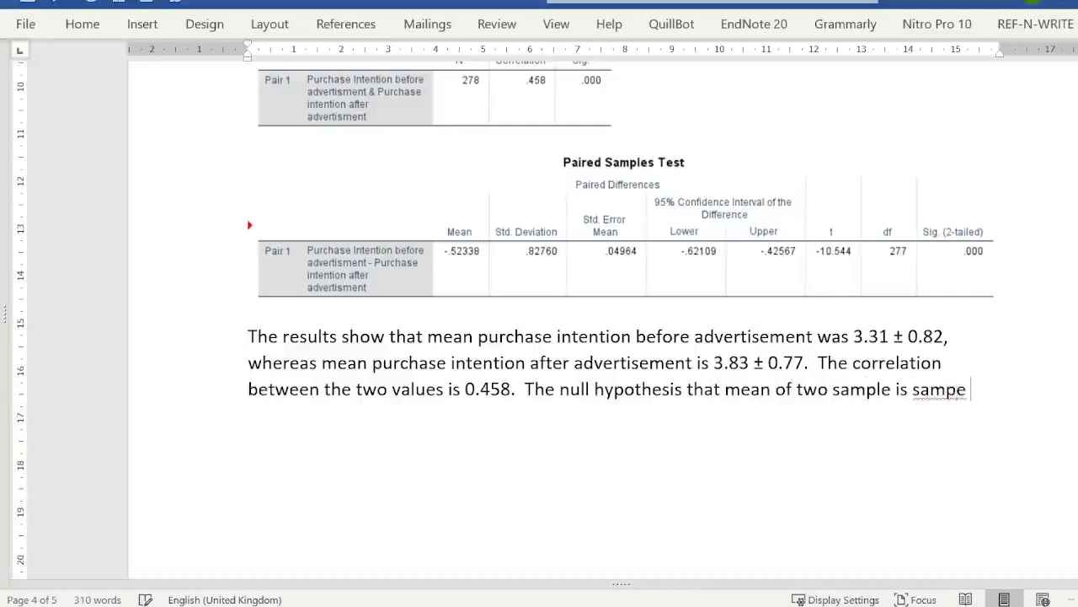
{"action": "key", "text": "BackSpace"}
{"action": "key", "text": "BackSpace"}
{"action": "key", "text": "BackSpace"}
{"action": "key", "text": "BackSpace"}
{"action": "type", "text": "me is re"}
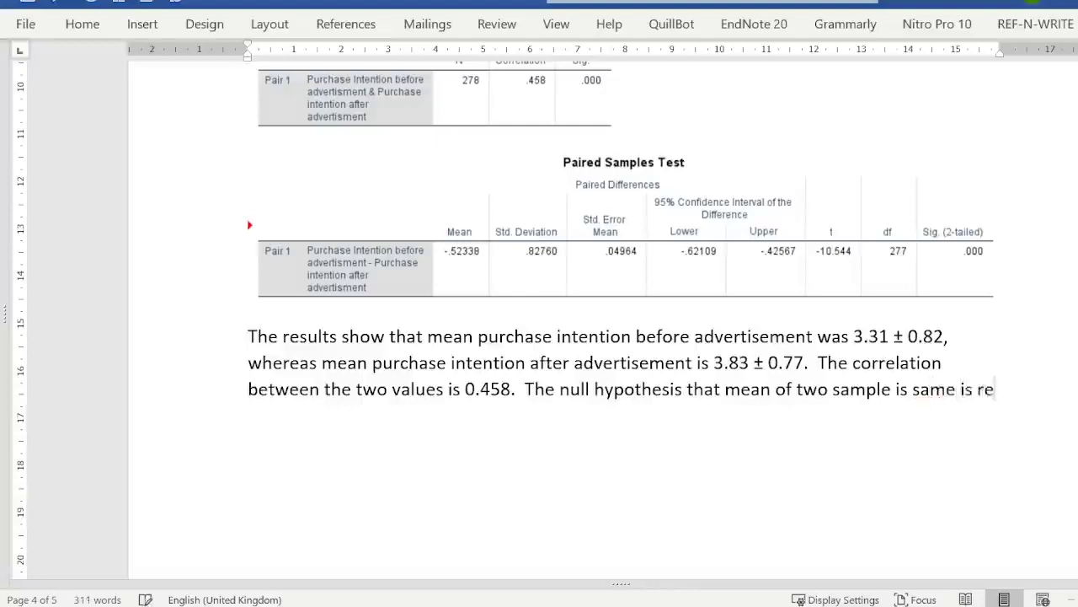
{"action": "type", "text": "jected"}
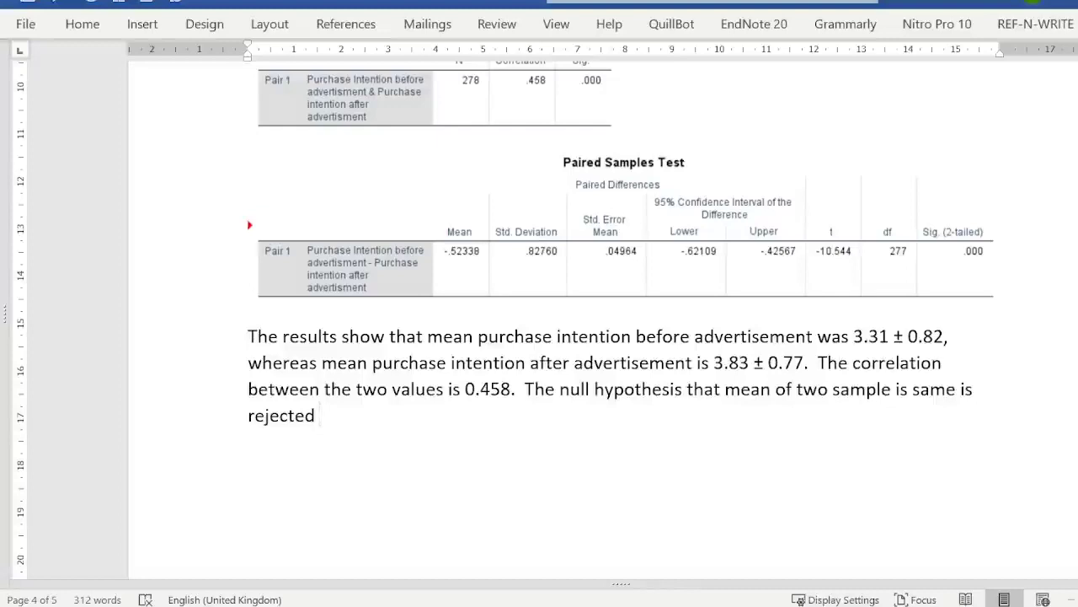
{"action": "type", "text": "("}
{"action": "type", "text": "C"}
{"action": "type", "text": "l"}
{"action": "type", "text": " ["}
- Complete the bracket as '-.62, -.42], t(277) = -10.54, p <0.05).' and begin 'The purchase intention mean value has increased by 0.52'
{"action": "type", "text": "-"}
{"action": "type", "text": ".62,"}
{"action": "type", "text": " -"}
{"action": "type", "text": "."}
{"action": "type", "text": "42"}
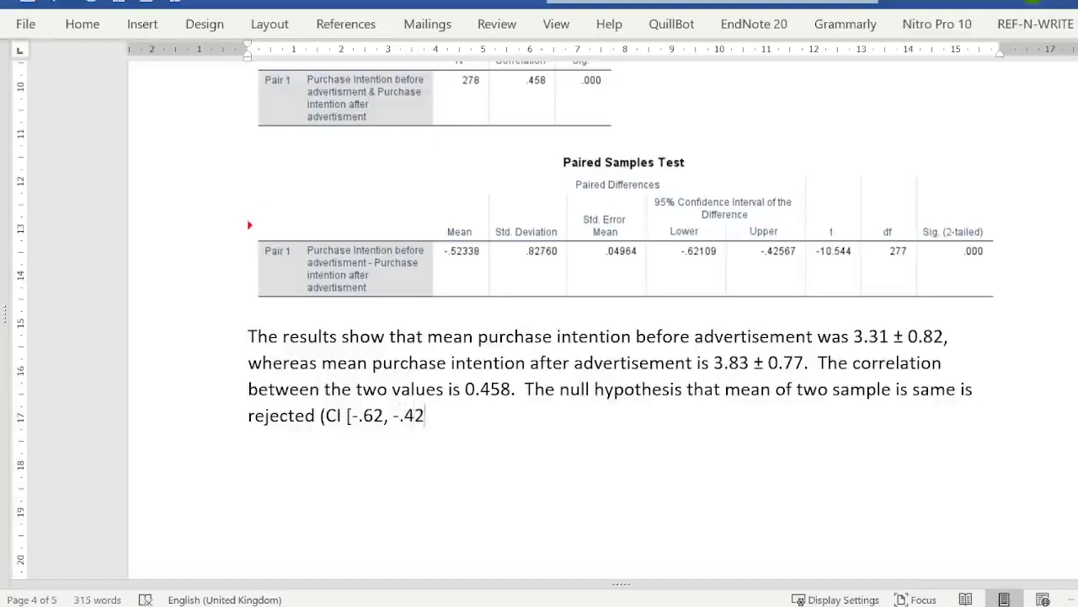
{"action": "type", "text": "], t(277) ="}
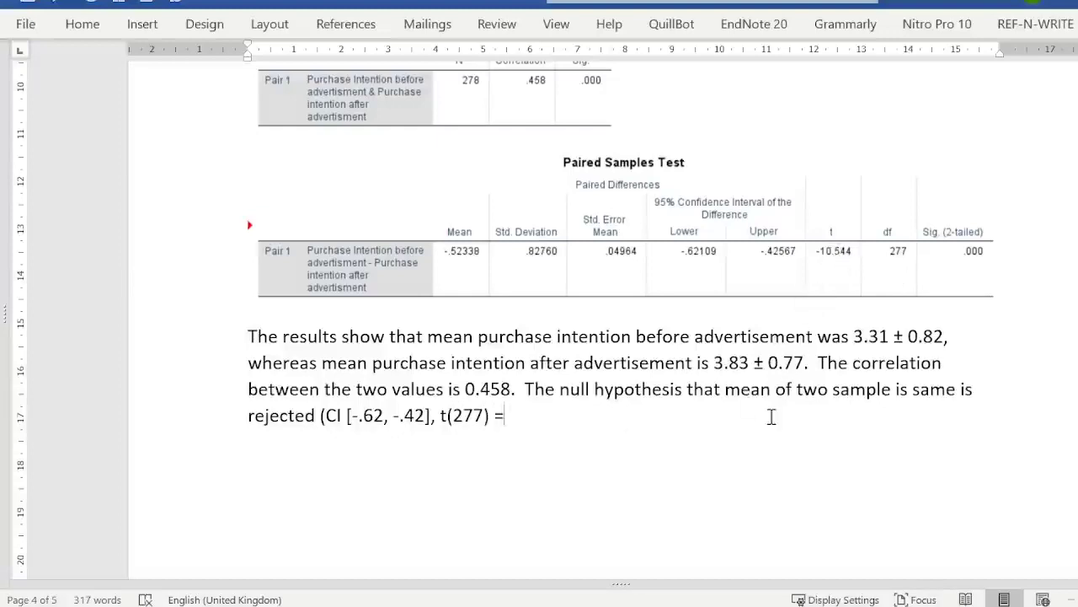
{"action": "type", "text": " -10.54, p"}
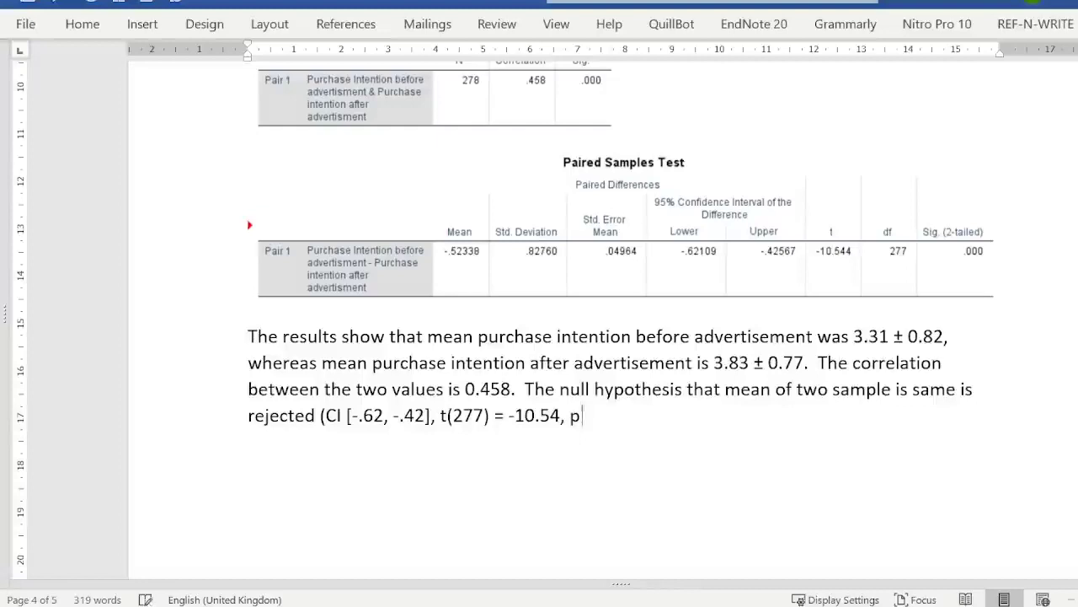
{"action": "type", "text": "<0.05) #"}
{"action": "key", "text": "BackSpace"}
{"action": "key", "text": "BackSpace"}
{"action": "type", "text": "."}
{"action": "type", "text": "The p"}
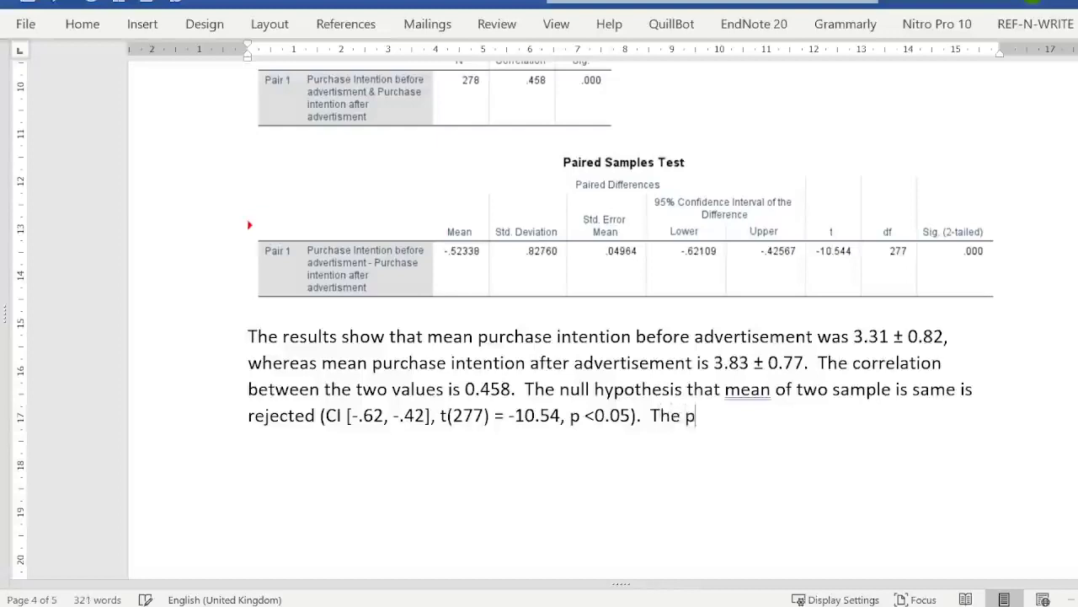
{"action": "type", "text": "urchase intention"}
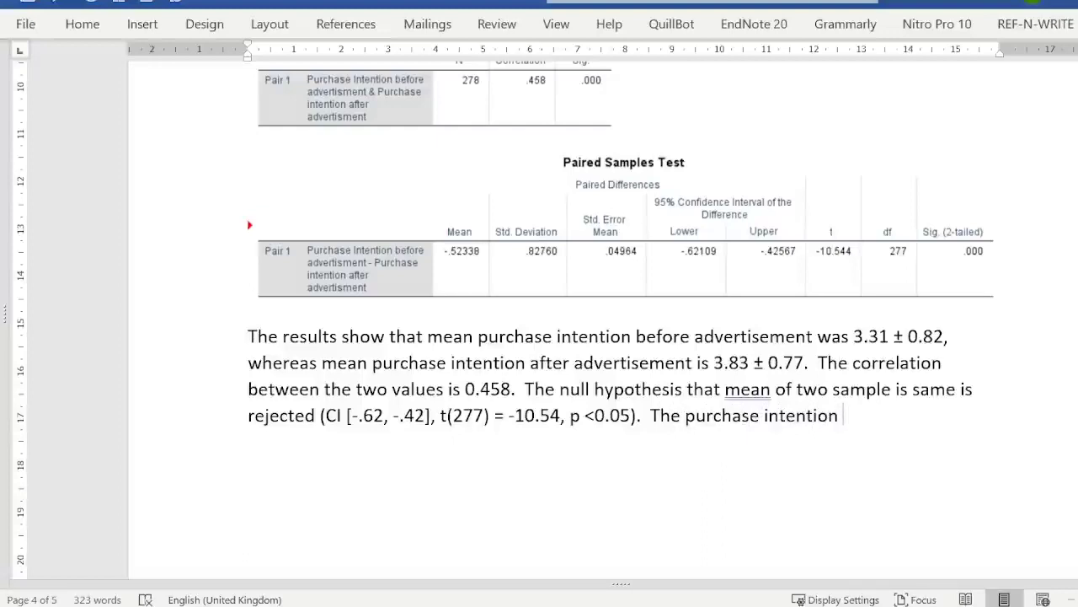
{"action": "type", "text": " mean value "}
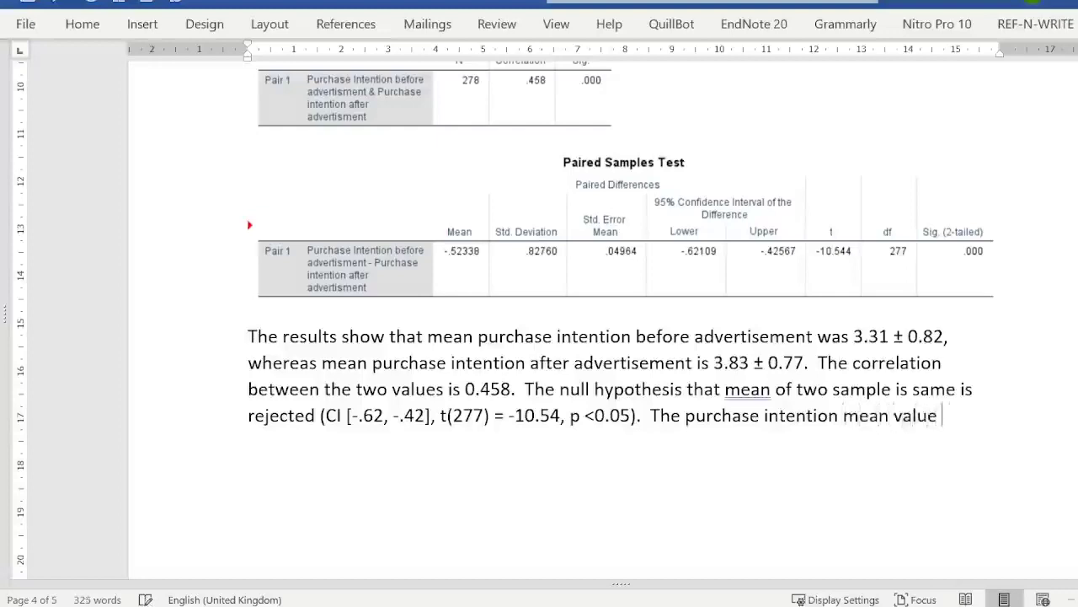
{"action": "type", "text": "has increased"}
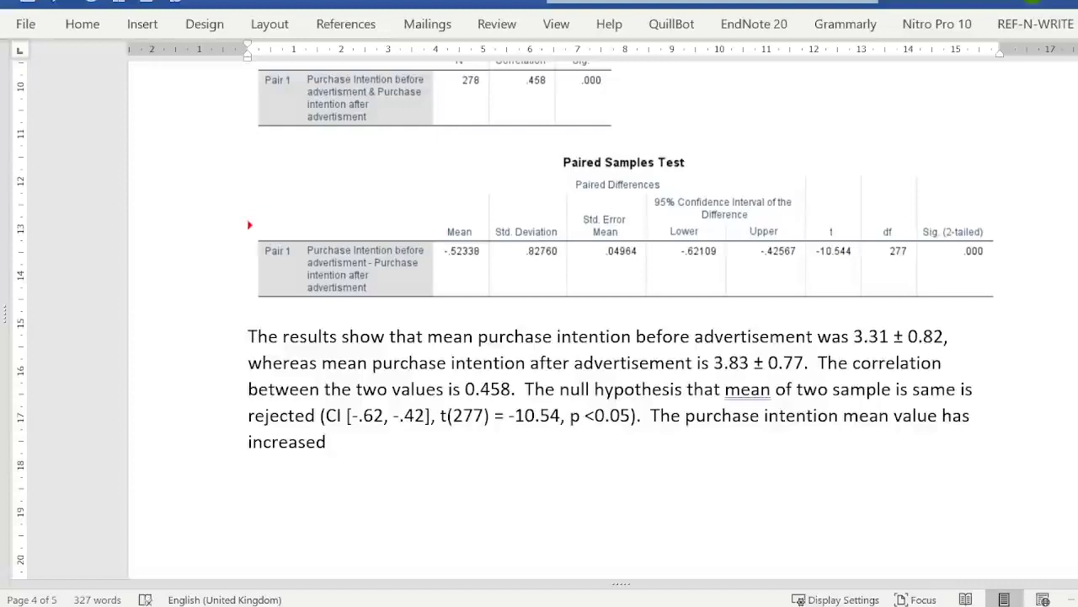
{"action": "type", "text": " by 0.52"}
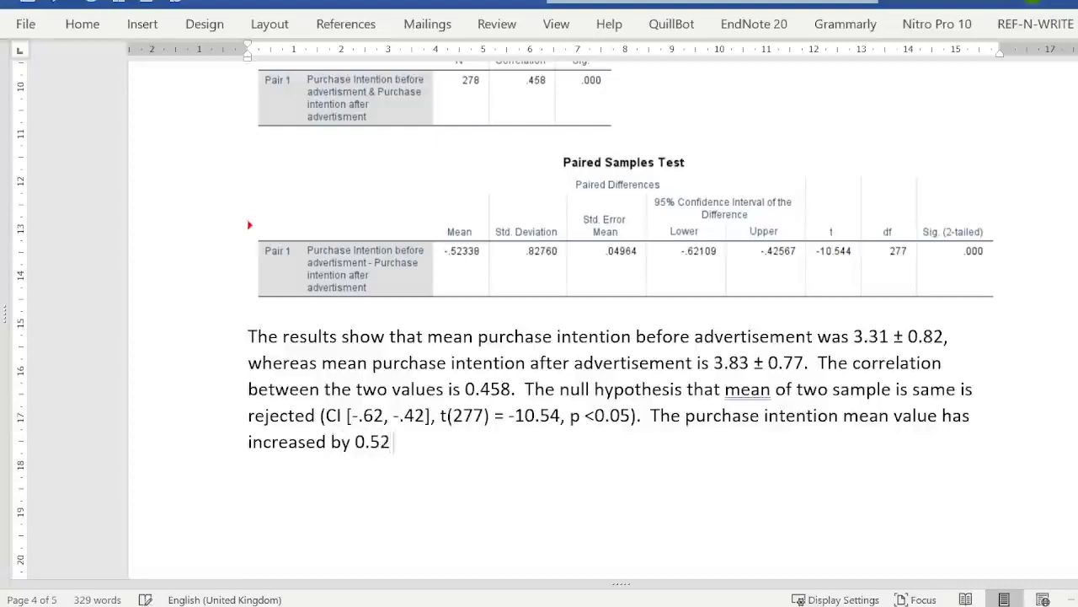
{"action": "type", "text": " a"}
- Insert a ± sign after 0.52, removing the stray letter and the duplicate ± sign
{"action": "key", "text": "BackSpace"}
{"action": "left_click", "coordinate": [84, 25]}
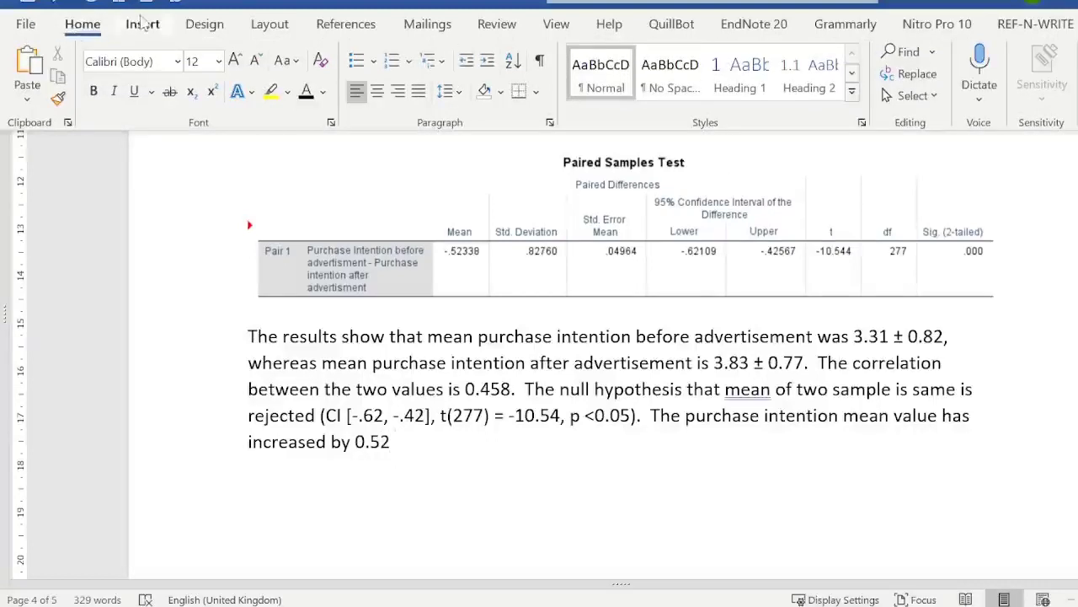
{"action": "left_click", "coordinate": [143, 23]}
{"action": "left_click", "coordinate": [1068, 74]}
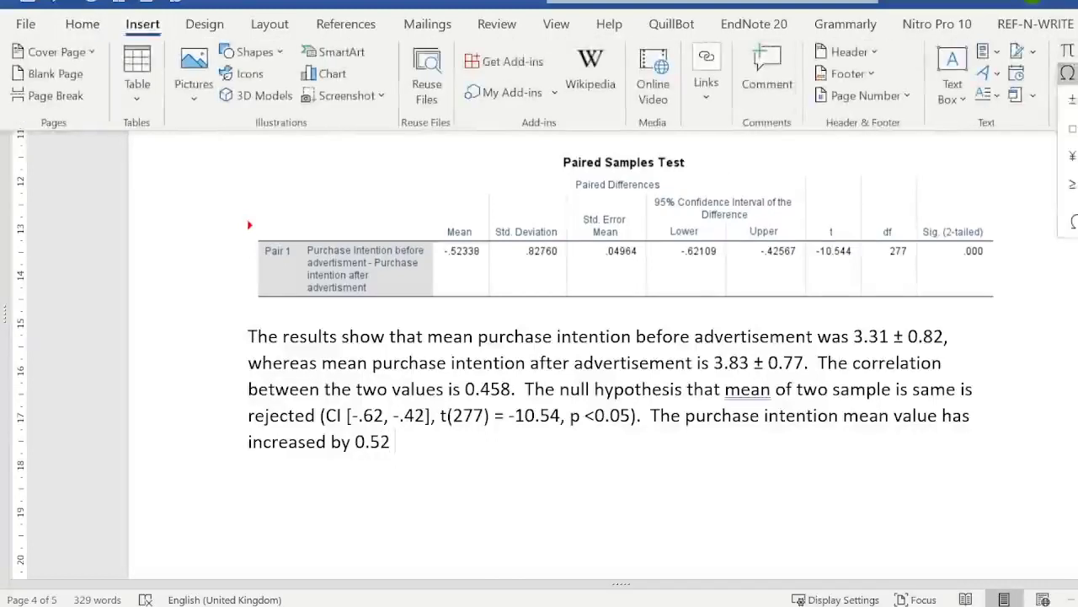
{"action": "left_click", "coordinate": [1072, 102]}
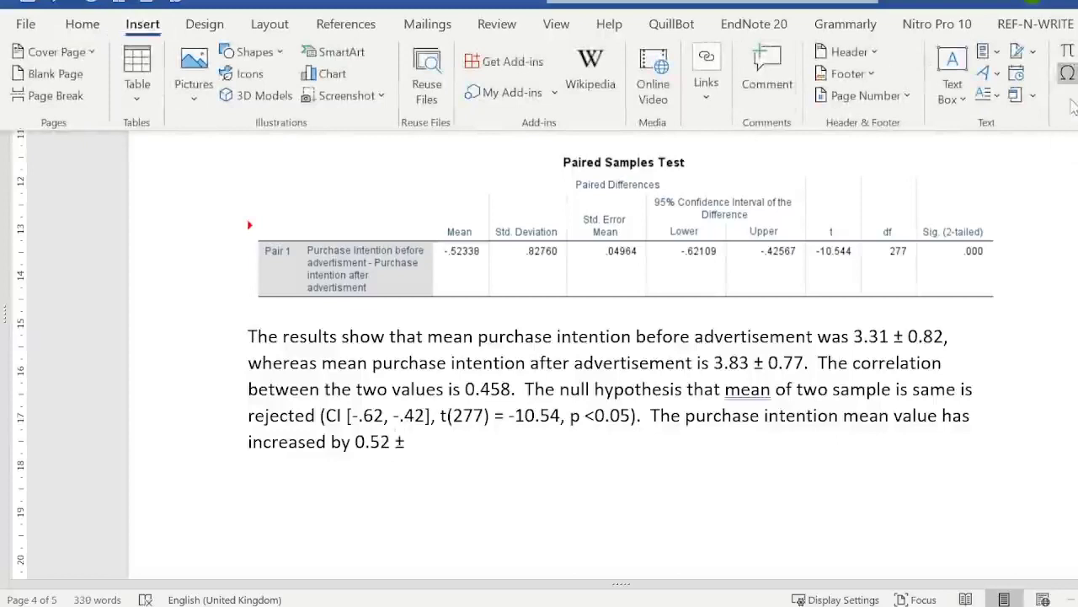
{"action": "left_click", "coordinate": [1068, 73]}
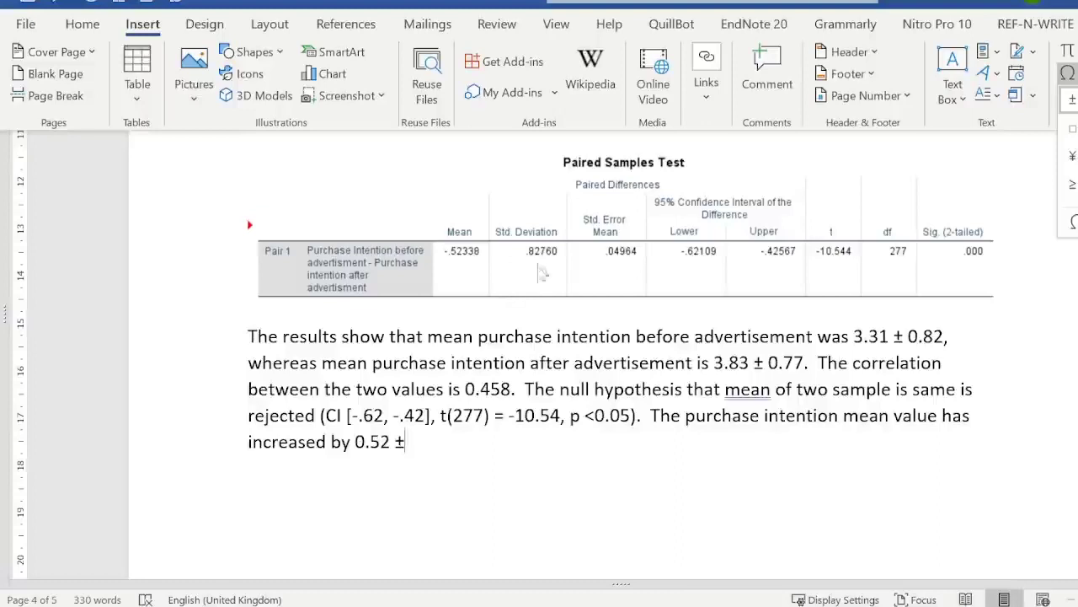
{"action": "left_click", "coordinate": [471, 470]}
{"action": "type", "text": "±"}
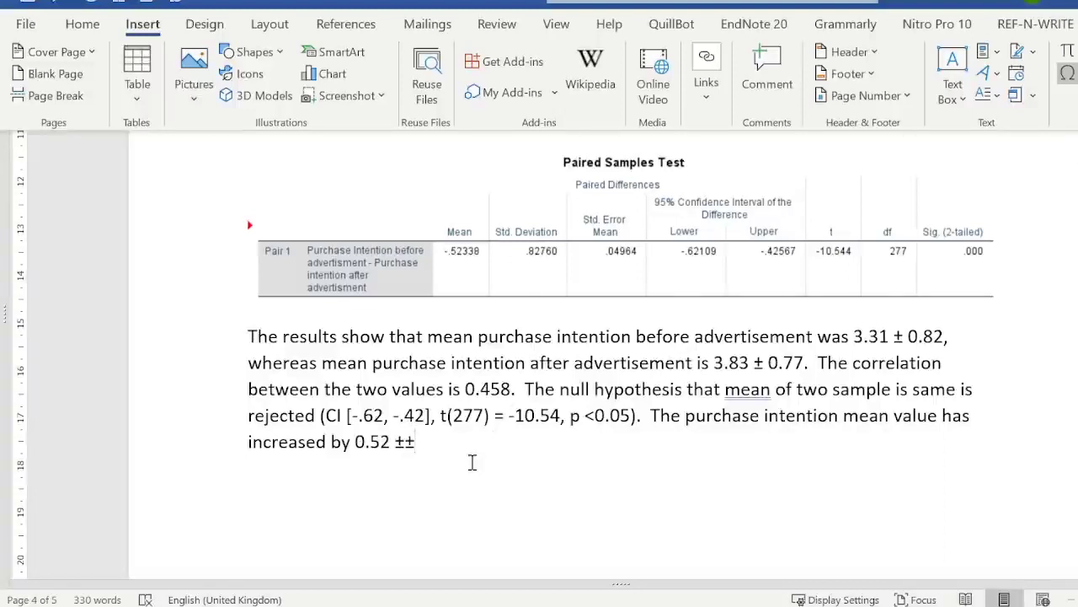
{"action": "key", "text": "ctrl+F1"}
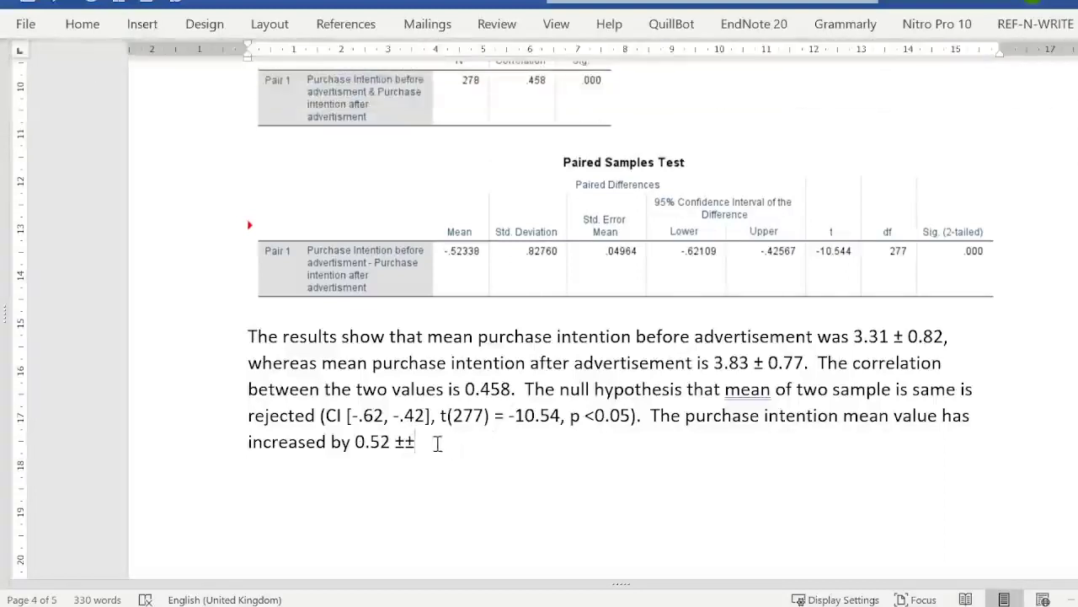
{"action": "key", "text": "BackSpace"}
- Type '0.83 after the advertisement was shown to the test group.' and start a new line
{"action": "type", "text": "0.83"}
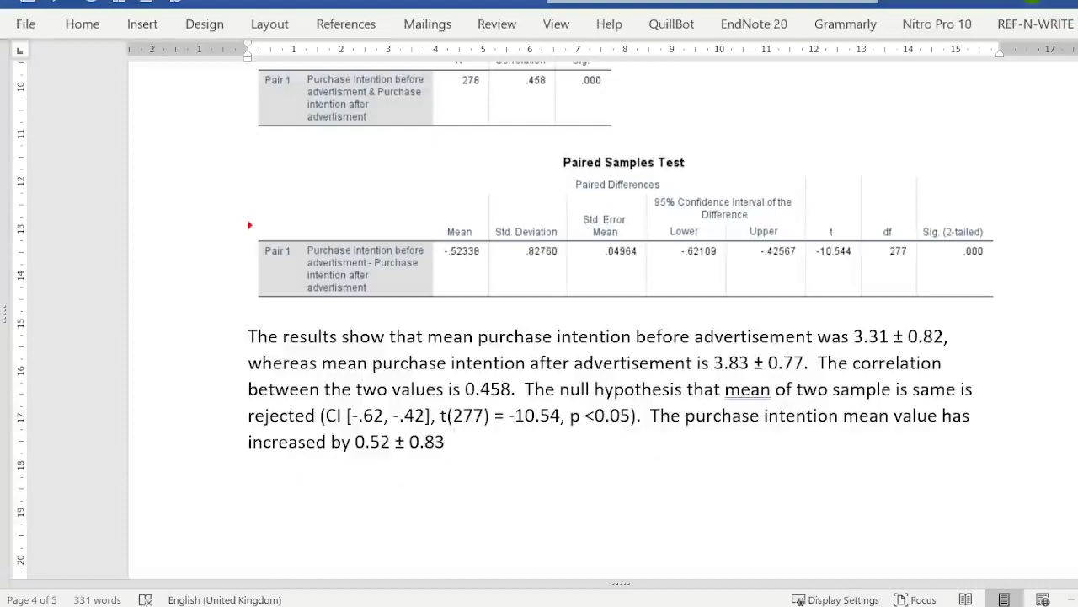
{"action": "type", "text": "after the a"}
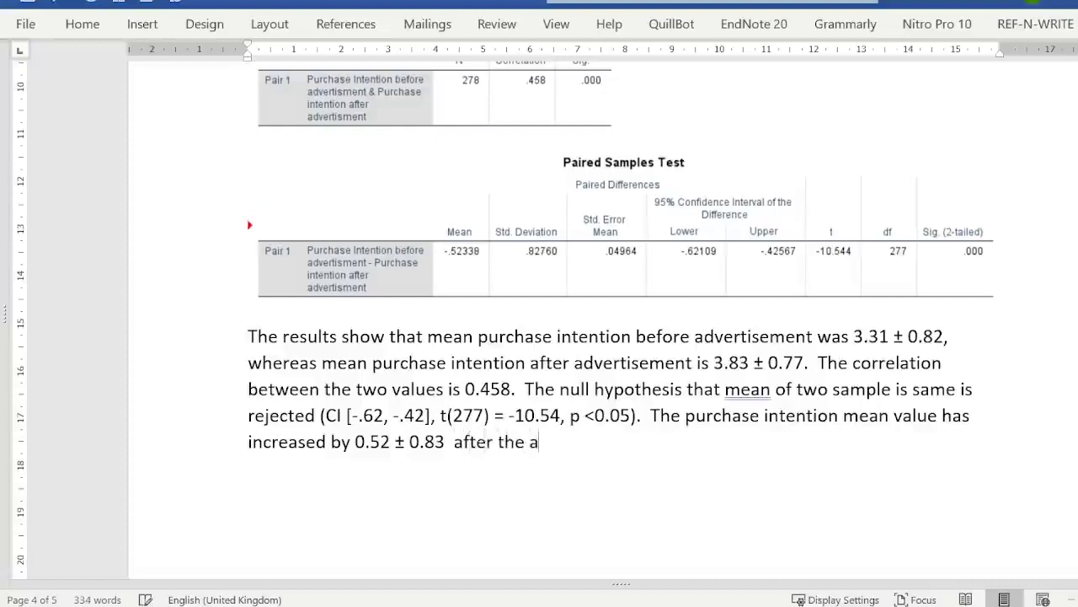
{"action": "type", "text": "dvertisement"}
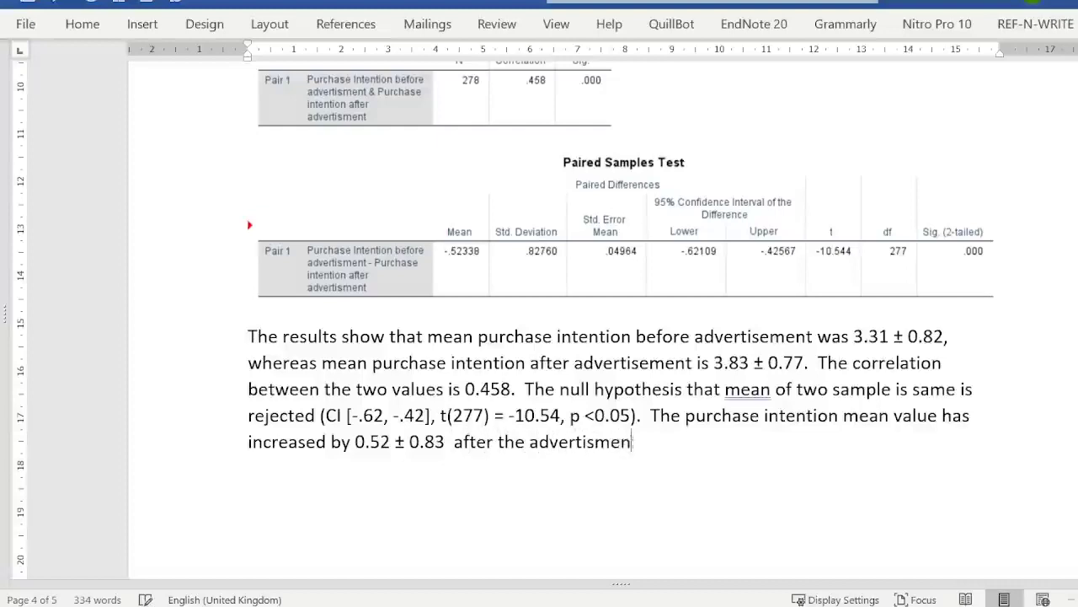
{"action": "type", "text": " was "}
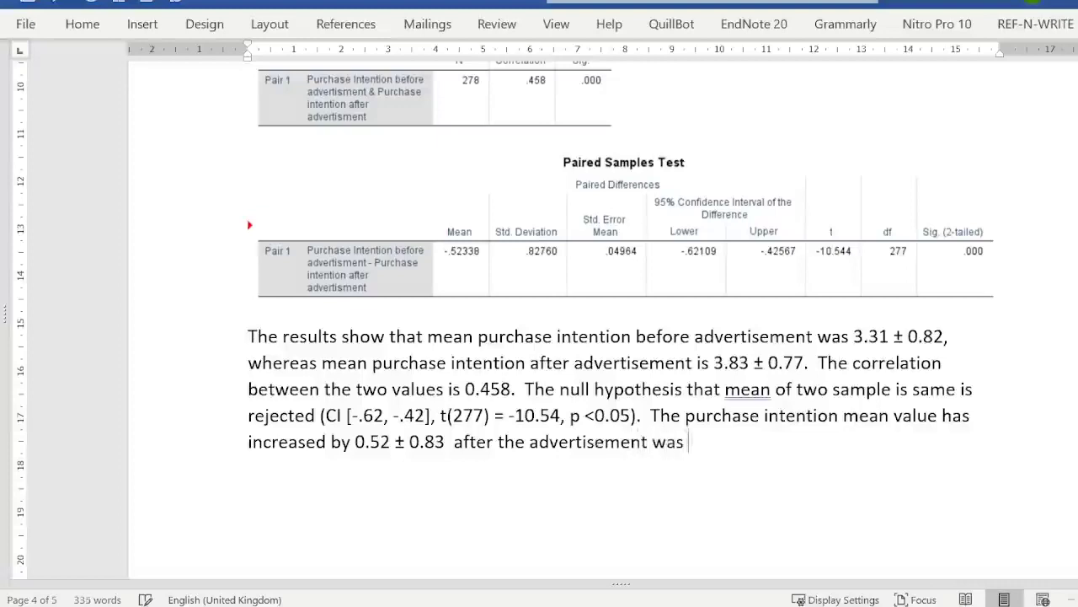
{"action": "type", "text": "shown t"}
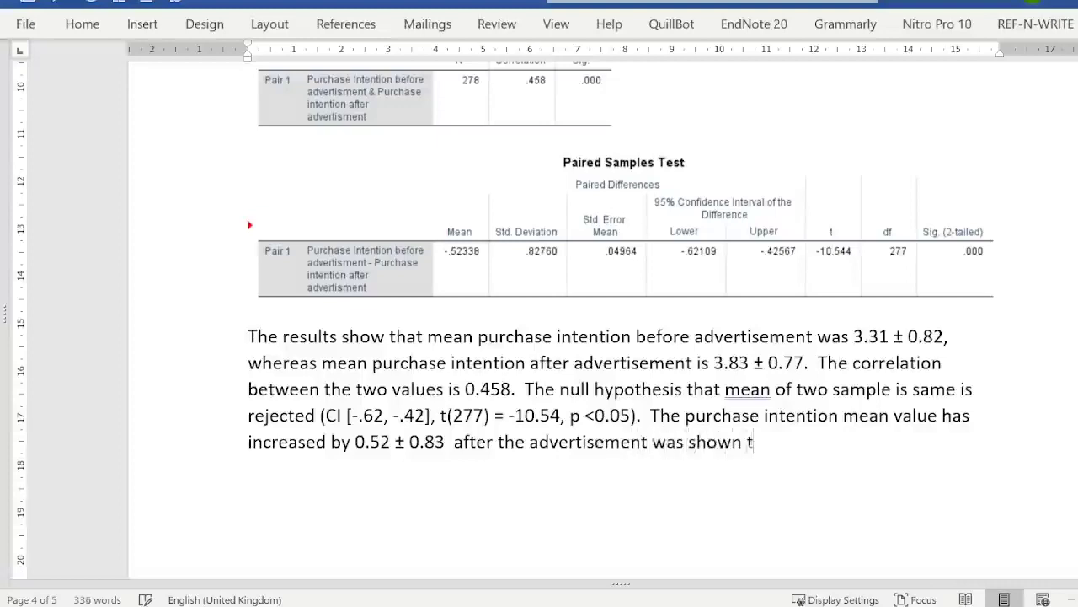
{"action": "type", "text": "o the"}
{"action": "type", "text": " test "}
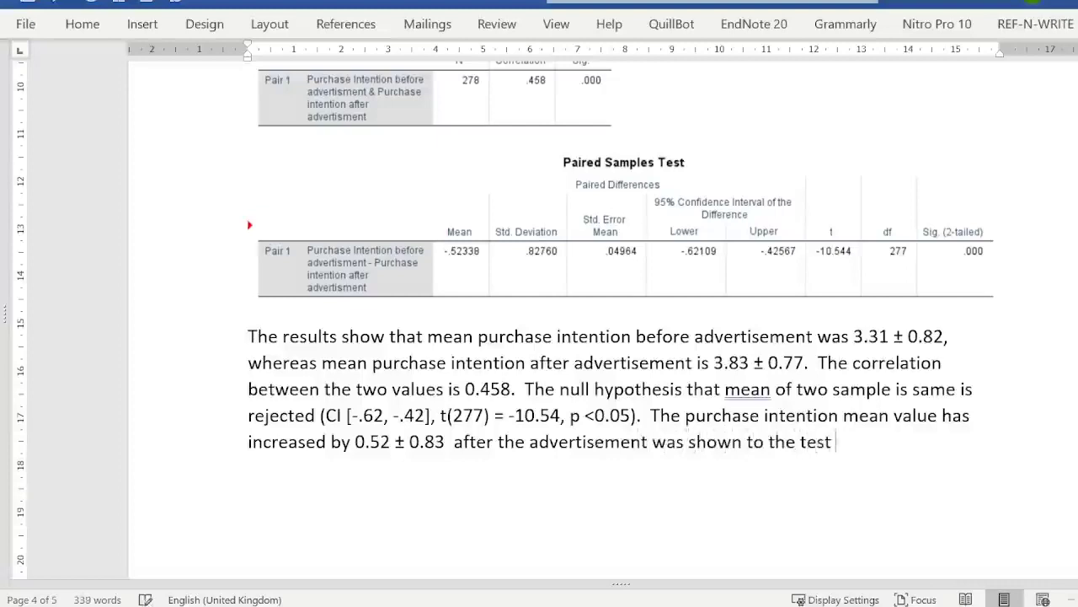
{"action": "type", "text": "group."}
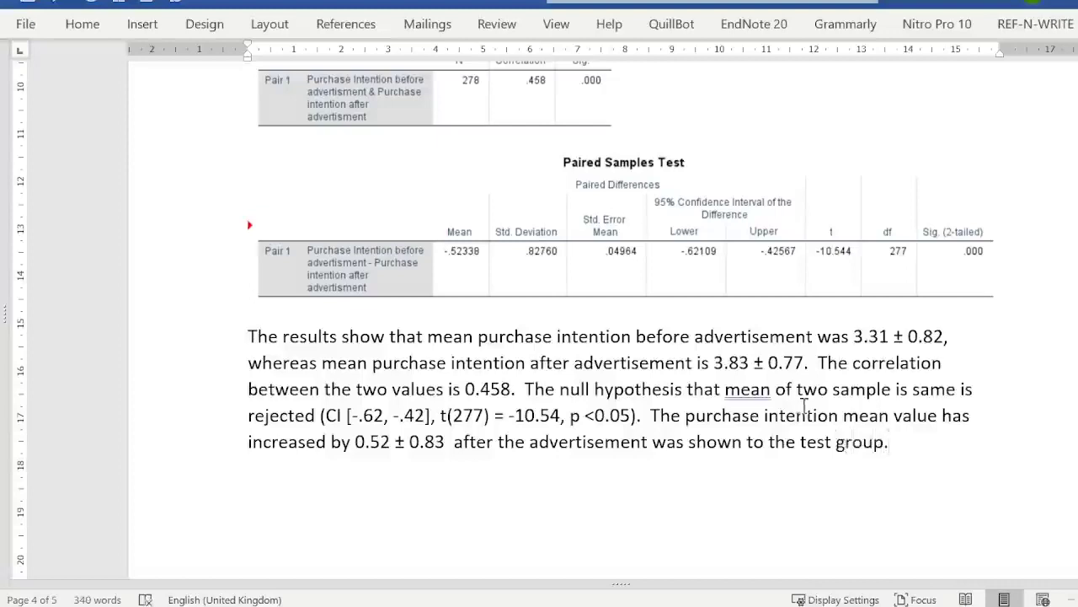
{"action": "key", "text": "Return"}
{"action": "scroll", "coordinate": [539, 312], "scroll_direction": "down", "scroll_amount": 1}
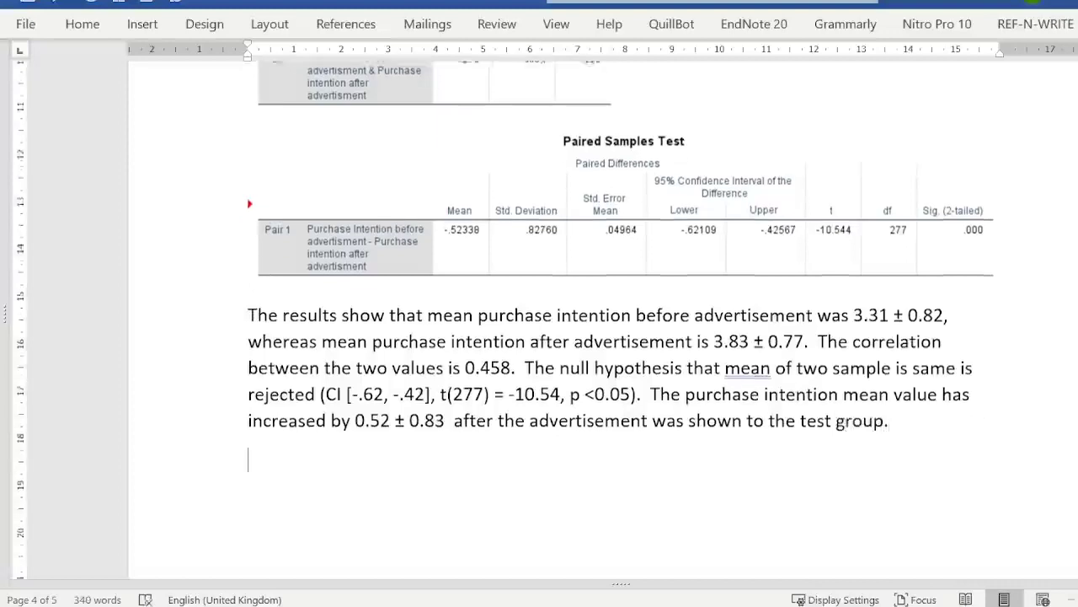
{"action": "scroll", "coordinate": [539, 312], "scroll_direction": "up", "scroll_amount": 4}
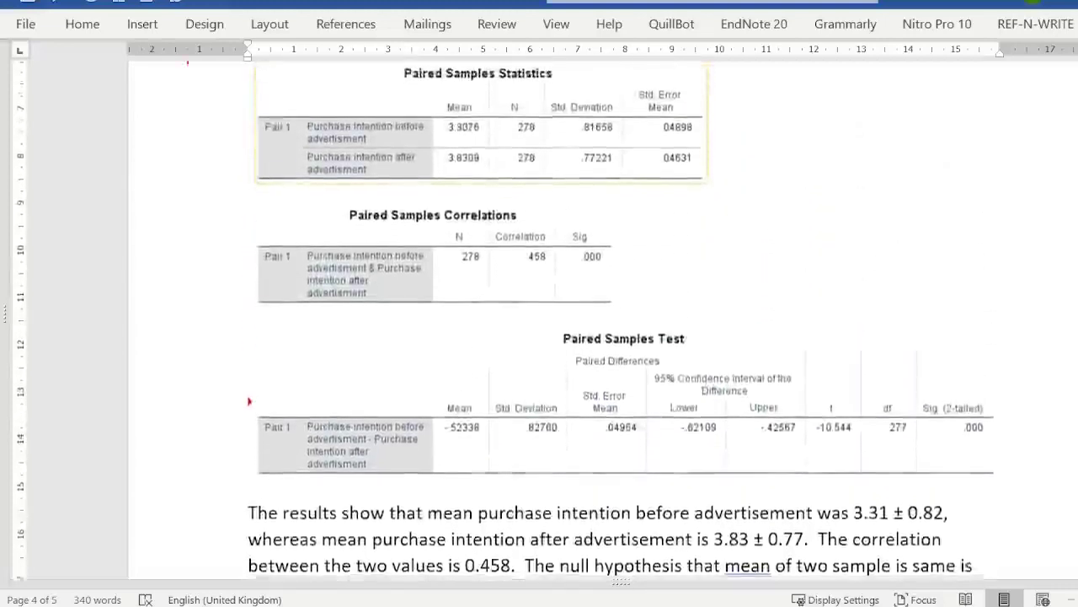
{"action": "scroll", "coordinate": [539, 311], "scroll_direction": "down", "scroll_amount": 2}
{"action": "scroll", "coordinate": [539, 312], "scroll_direction": "up", "scroll_amount": 4}
{"action": "scroll", "coordinate": [539, 312], "scroll_direction": "up", "scroll_amount": 4}
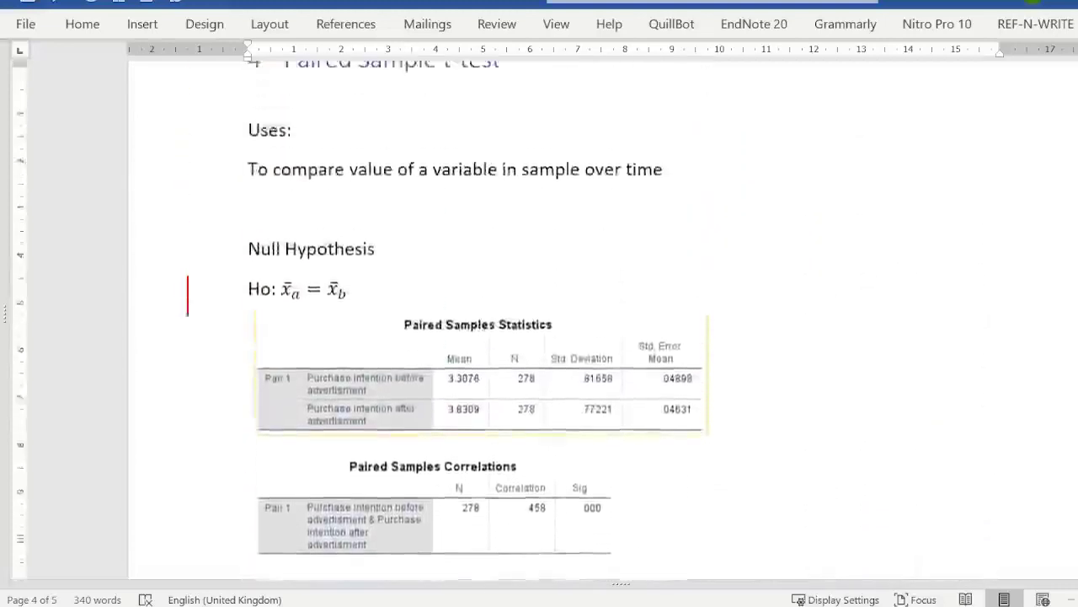
{"action": "scroll", "coordinate": [539, 311], "scroll_direction": "down", "scroll_amount": 5}
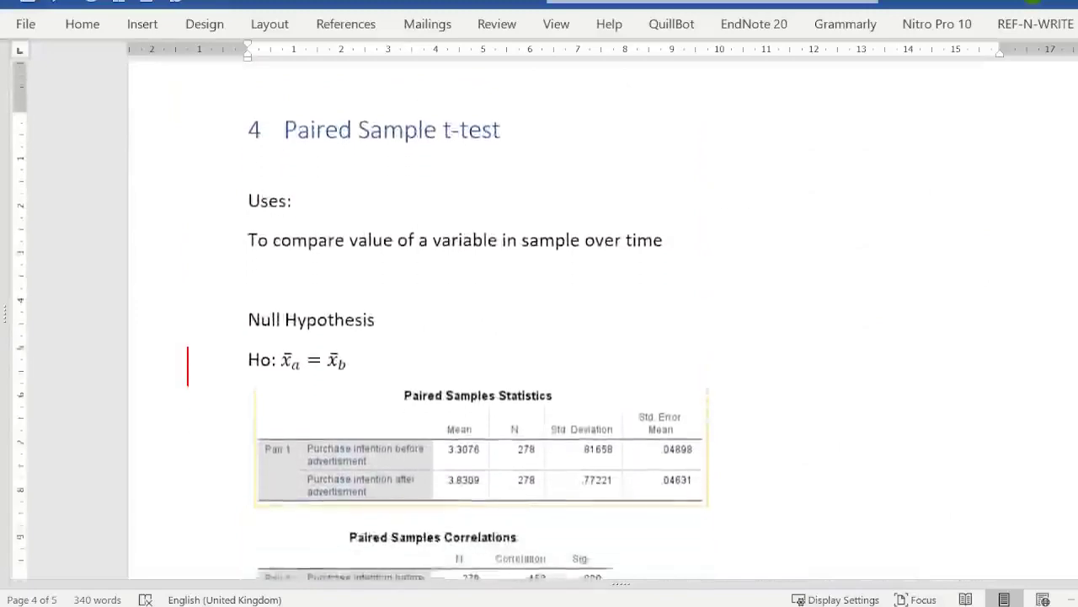
{"action": "scroll", "coordinate": [539, 312], "scroll_direction": "down", "scroll_amount": 2}
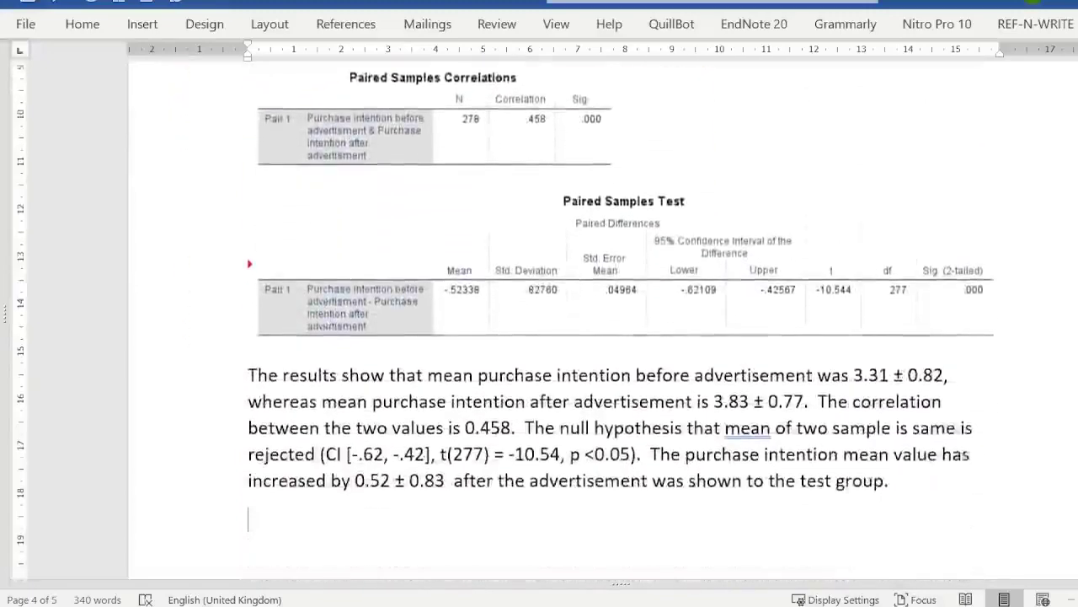